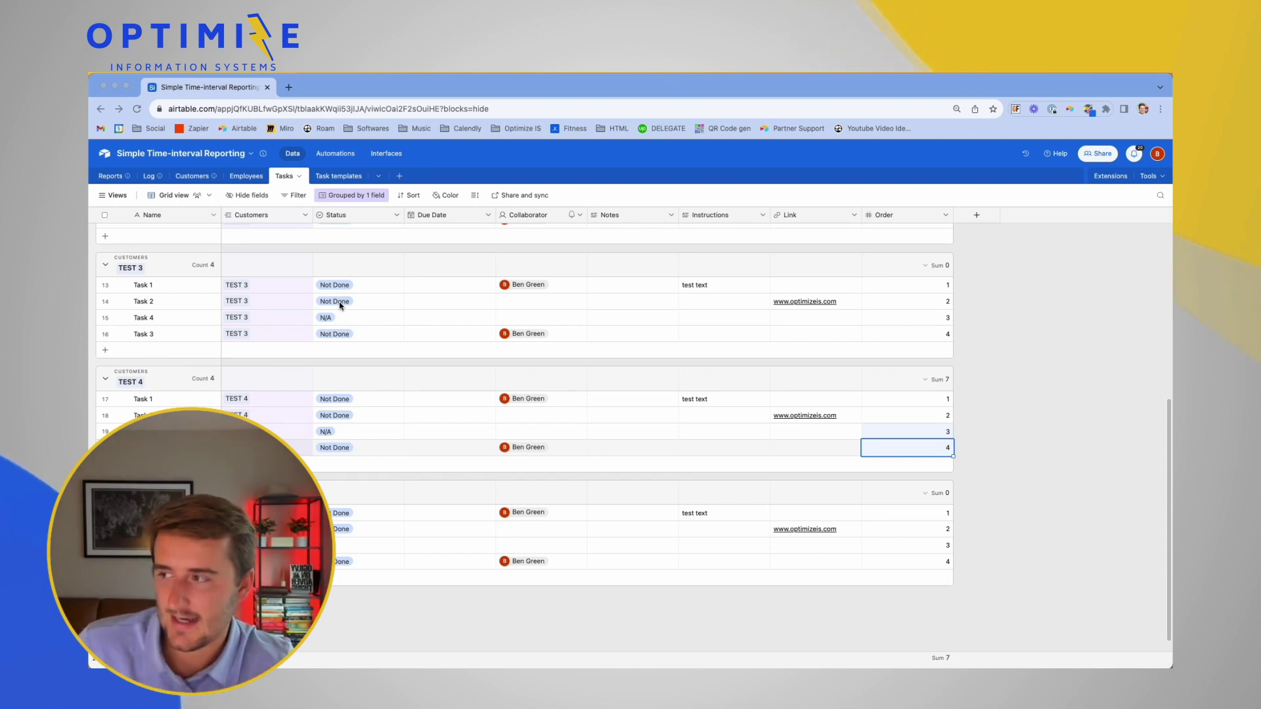
Delete all 24 existing task records from the Tasks table
left_click(443, 217)
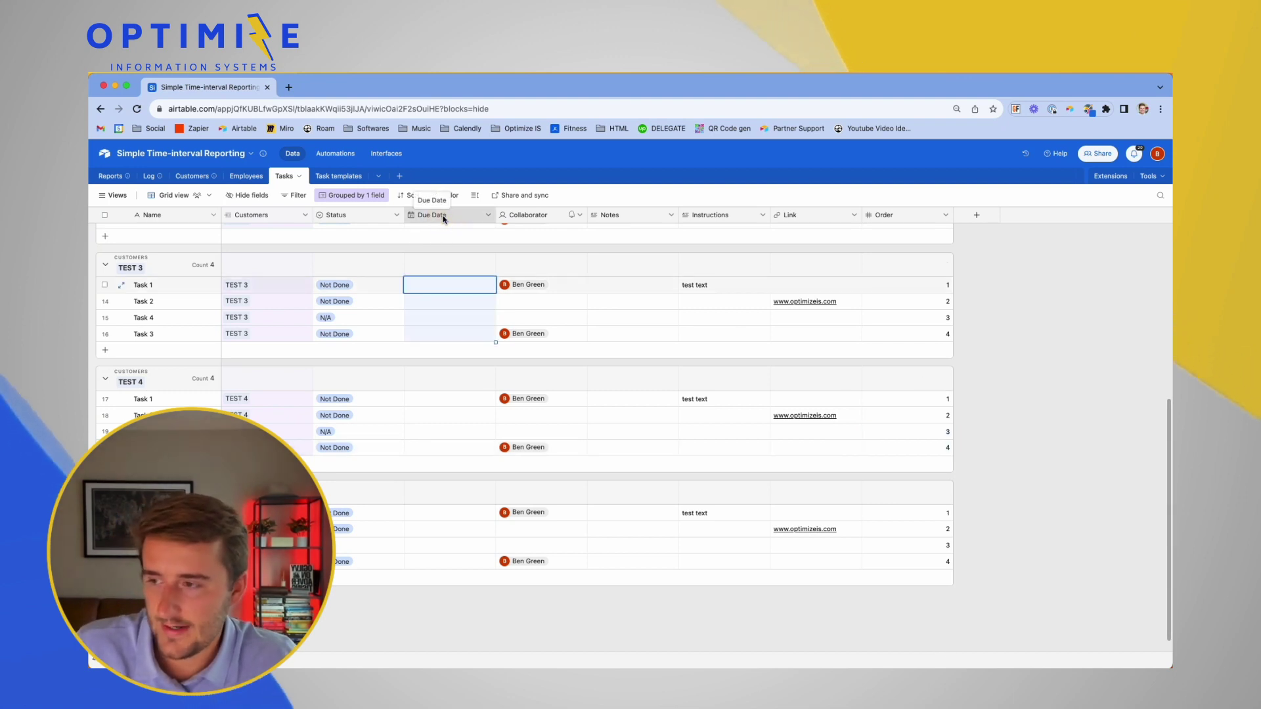
scroll(622, 315, "up", 5)
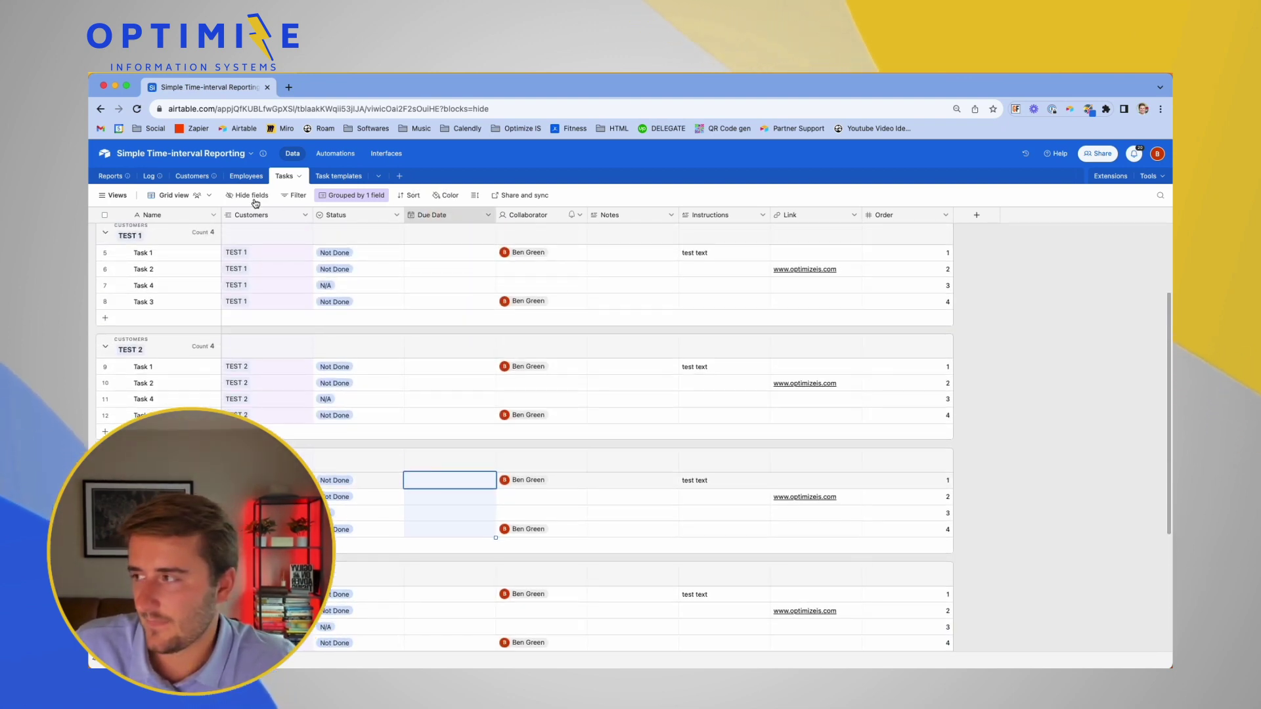
left_click(105, 215)
right_click(187, 287)
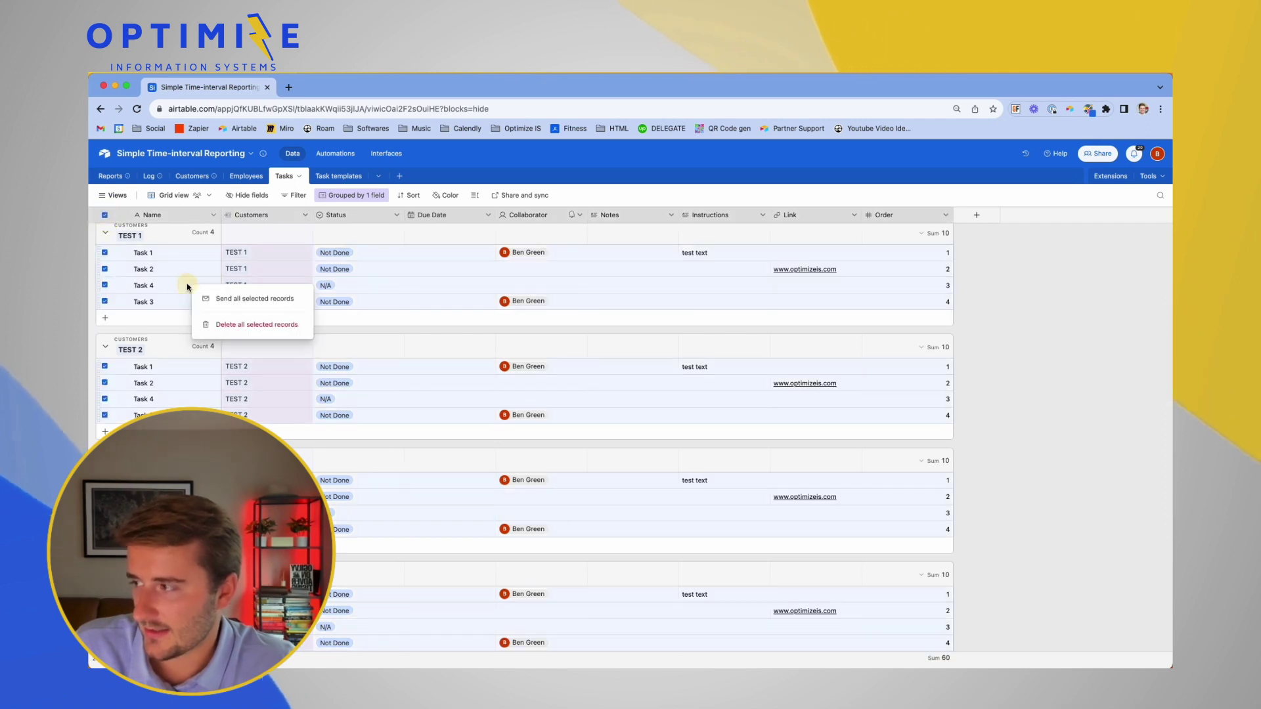
left_click(237, 325)
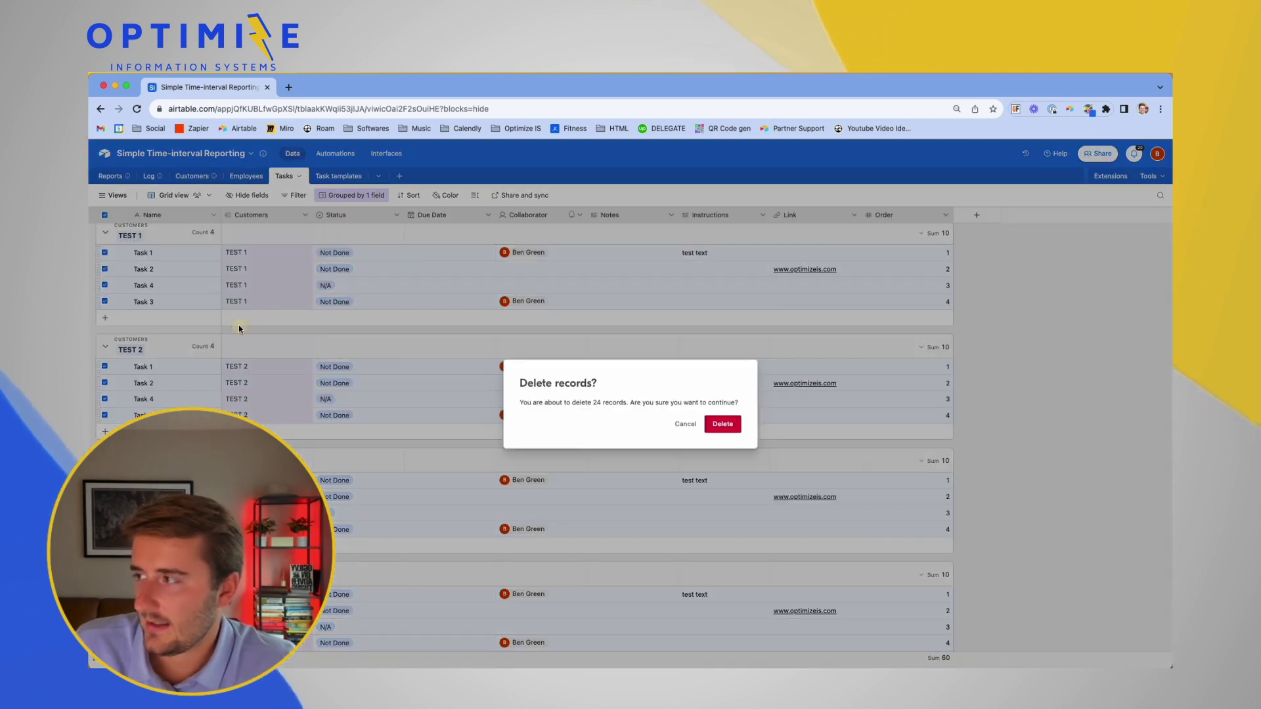
left_click(722, 424)
Add a new customer with deal stage Closed - Won and review the generated tasks
left_click(192, 176)
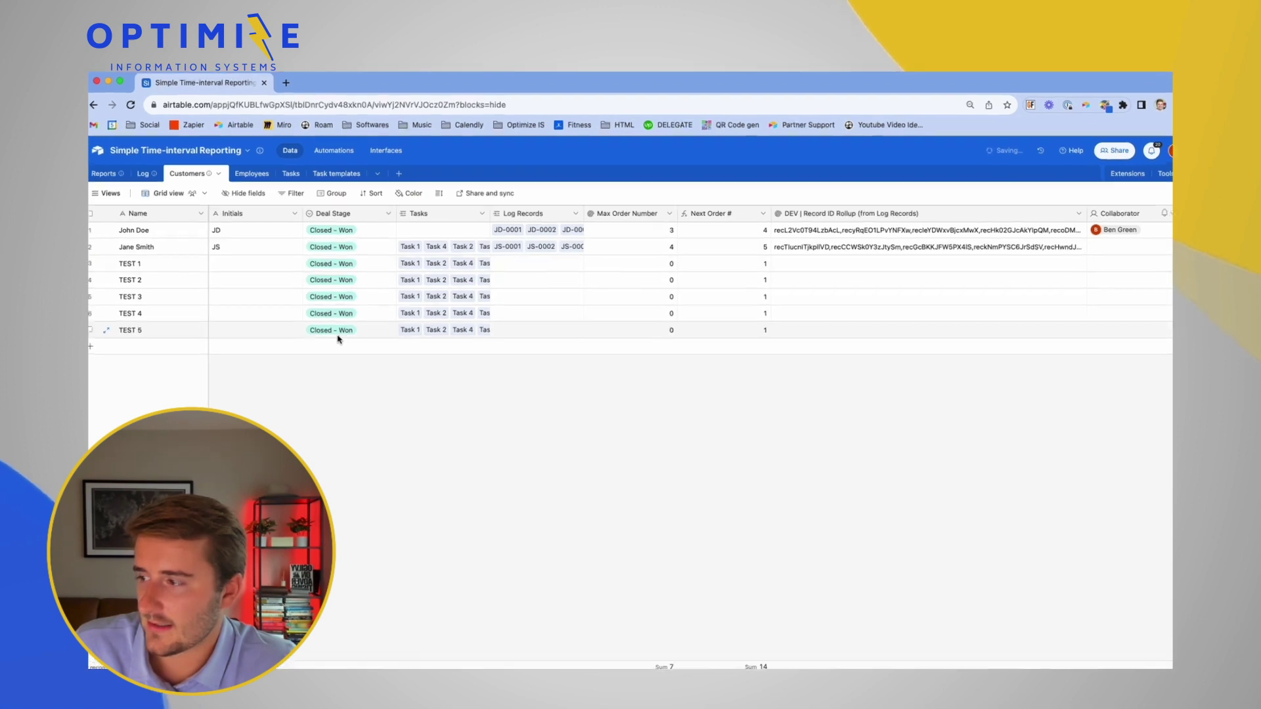
right_click(339, 329)
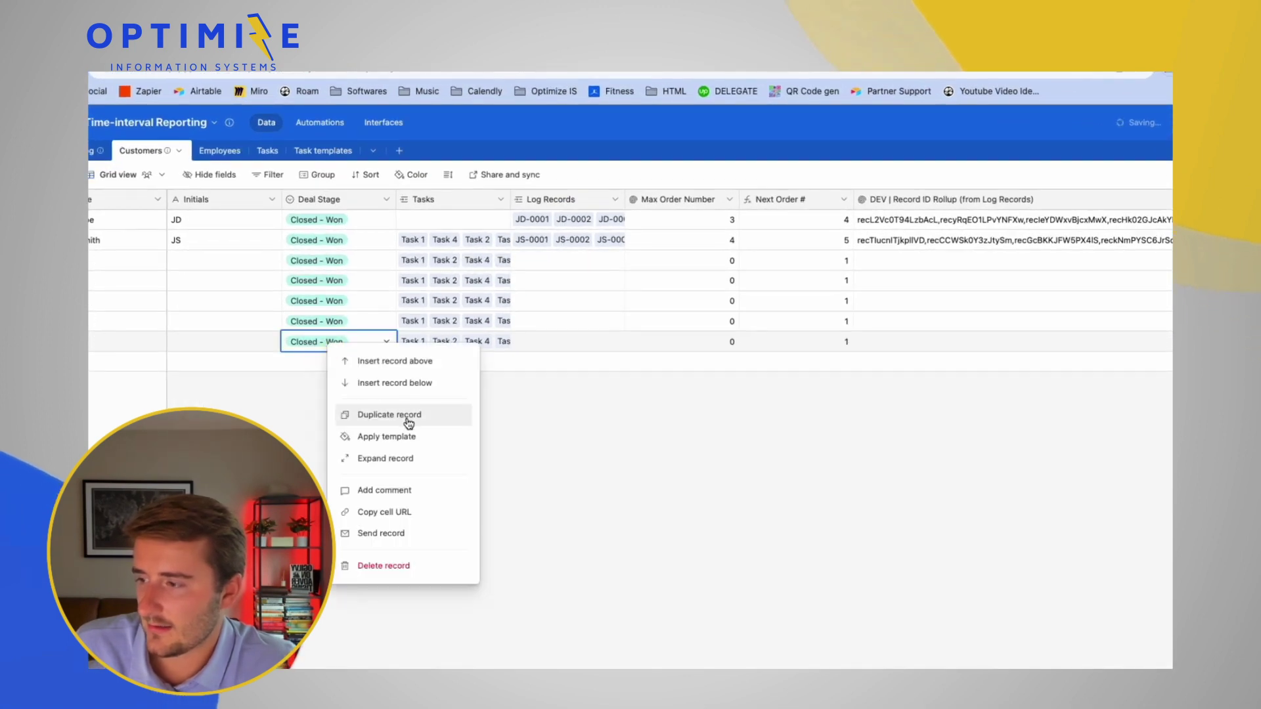
key("Escape")
left_click(302, 360)
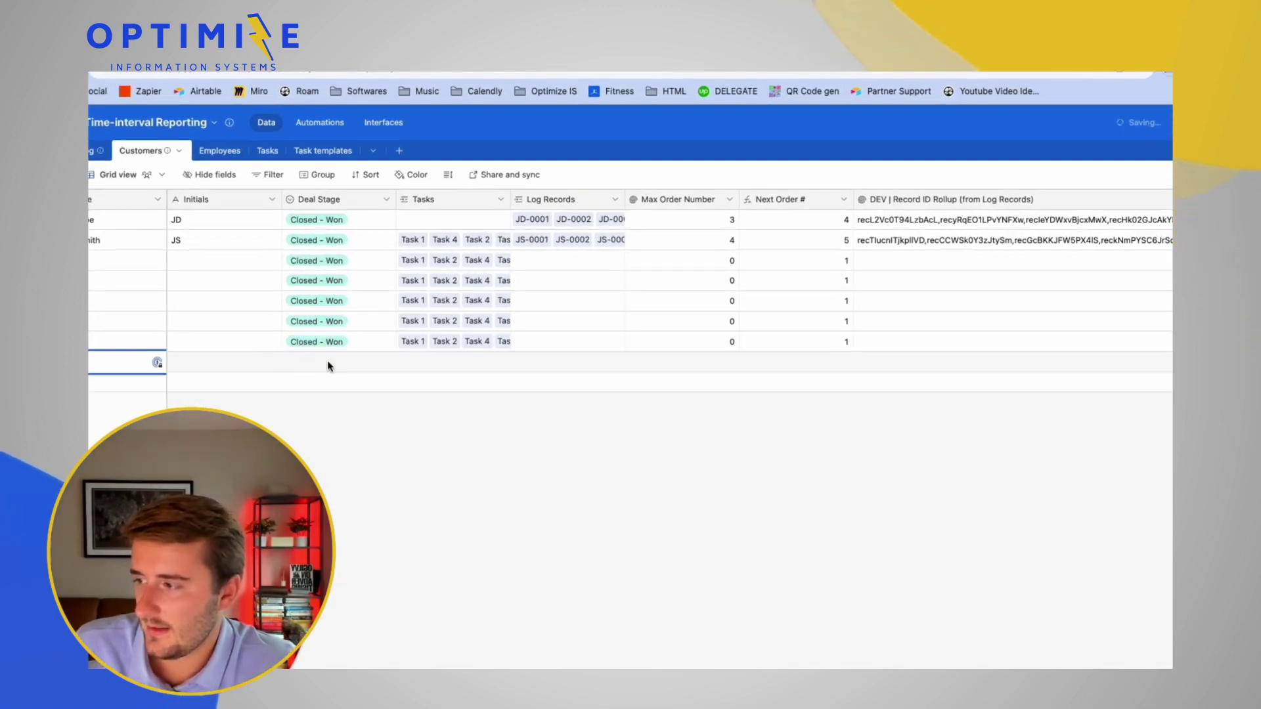
double_click(329, 364)
left_click(391, 470)
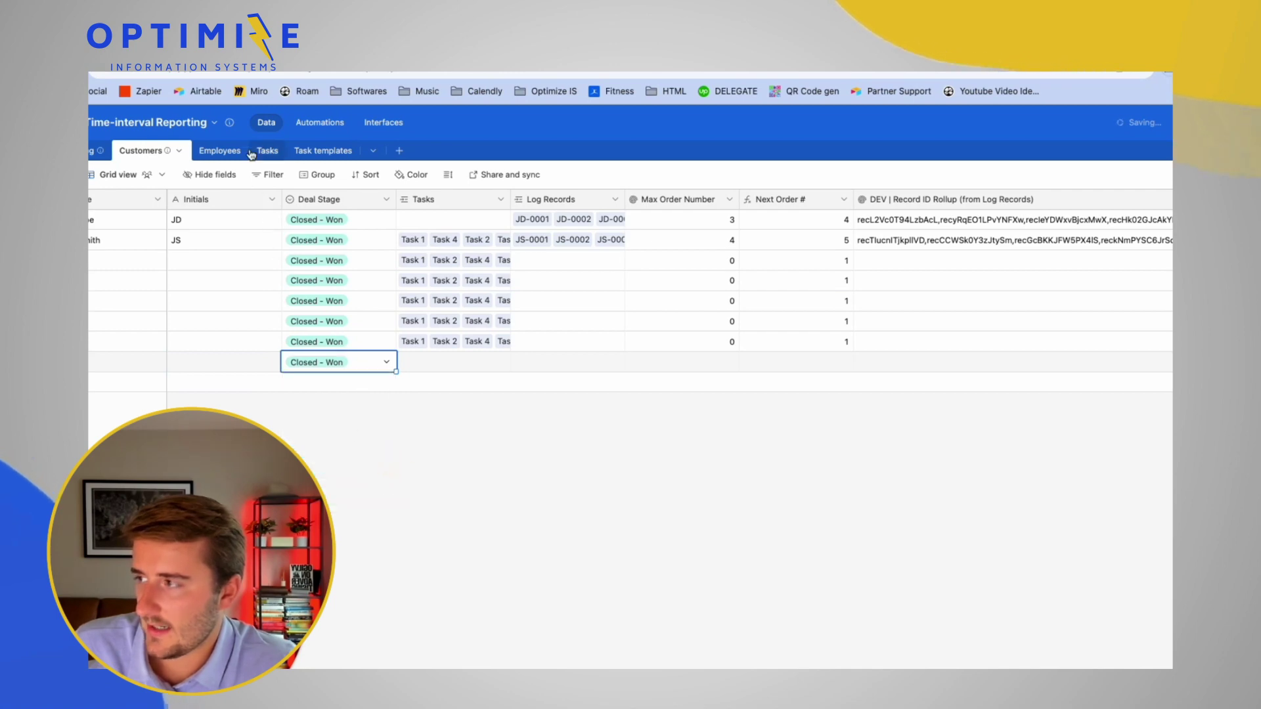
left_click(253, 153)
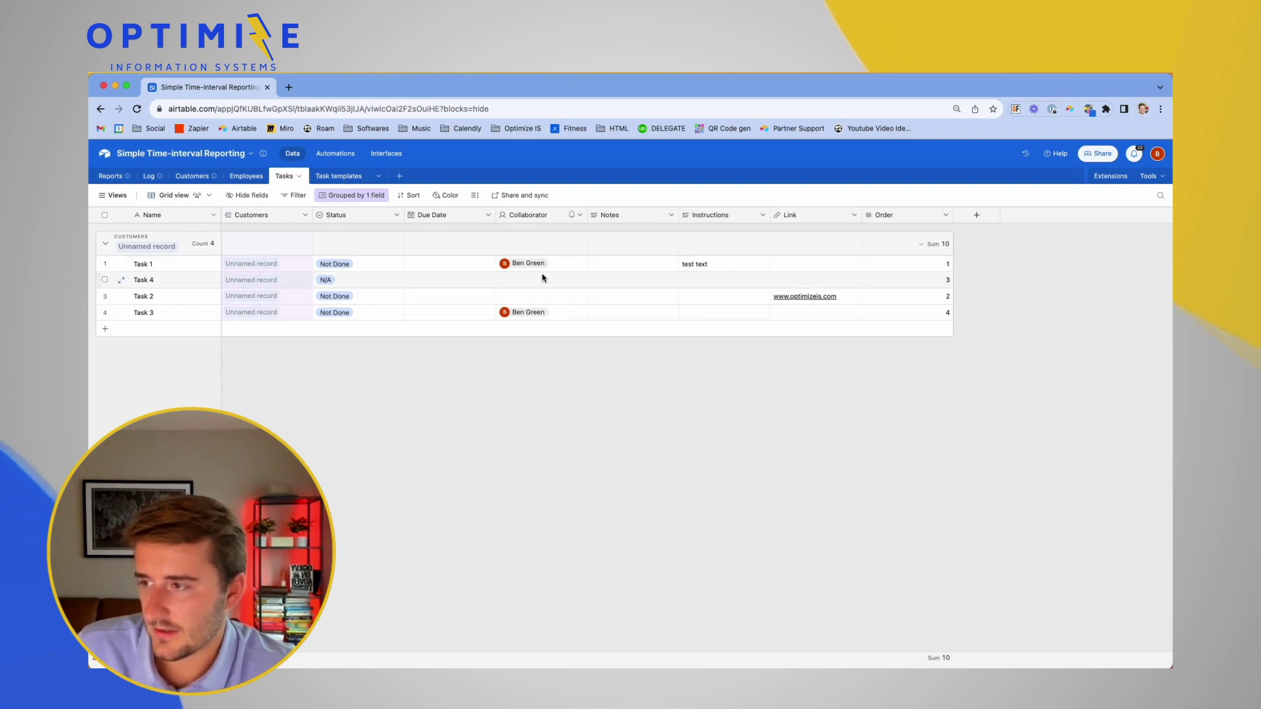
left_click(322, 178)
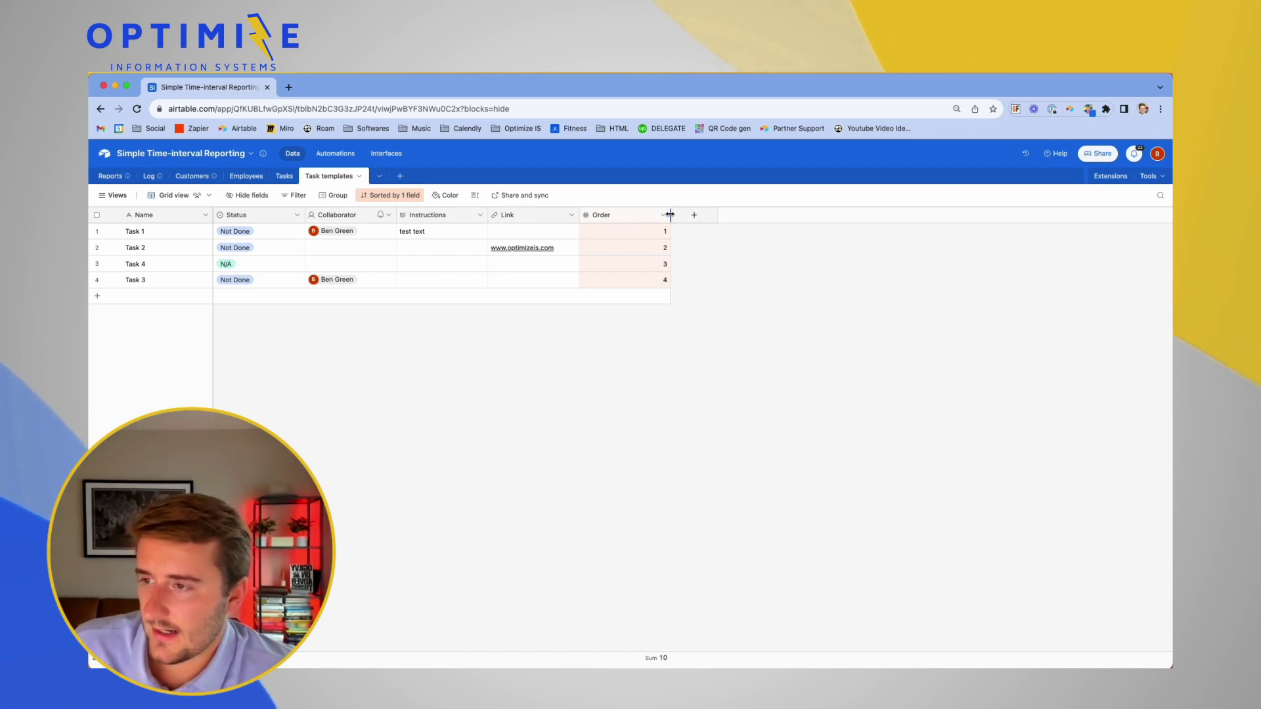
Narrow the Order column in Task templates and point out the Task 1 and Task 2 templates
left_click_drag(670, 215, 631, 215)
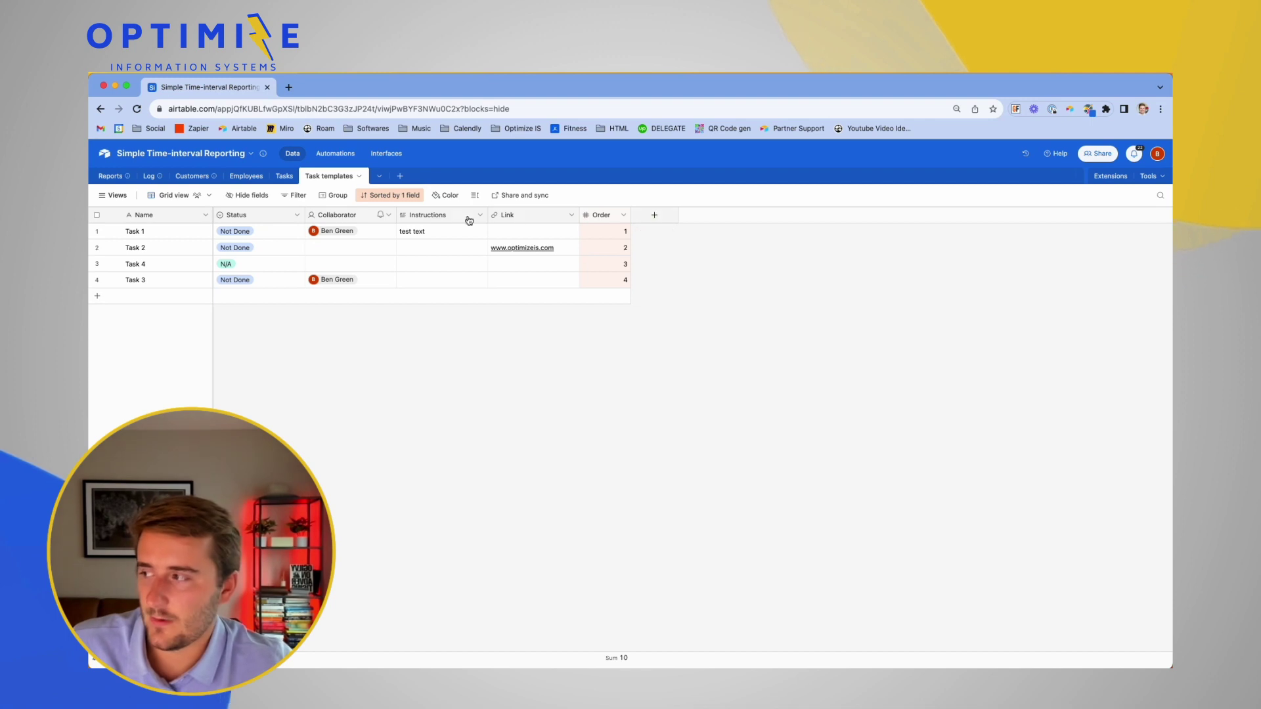
left_click(145, 236)
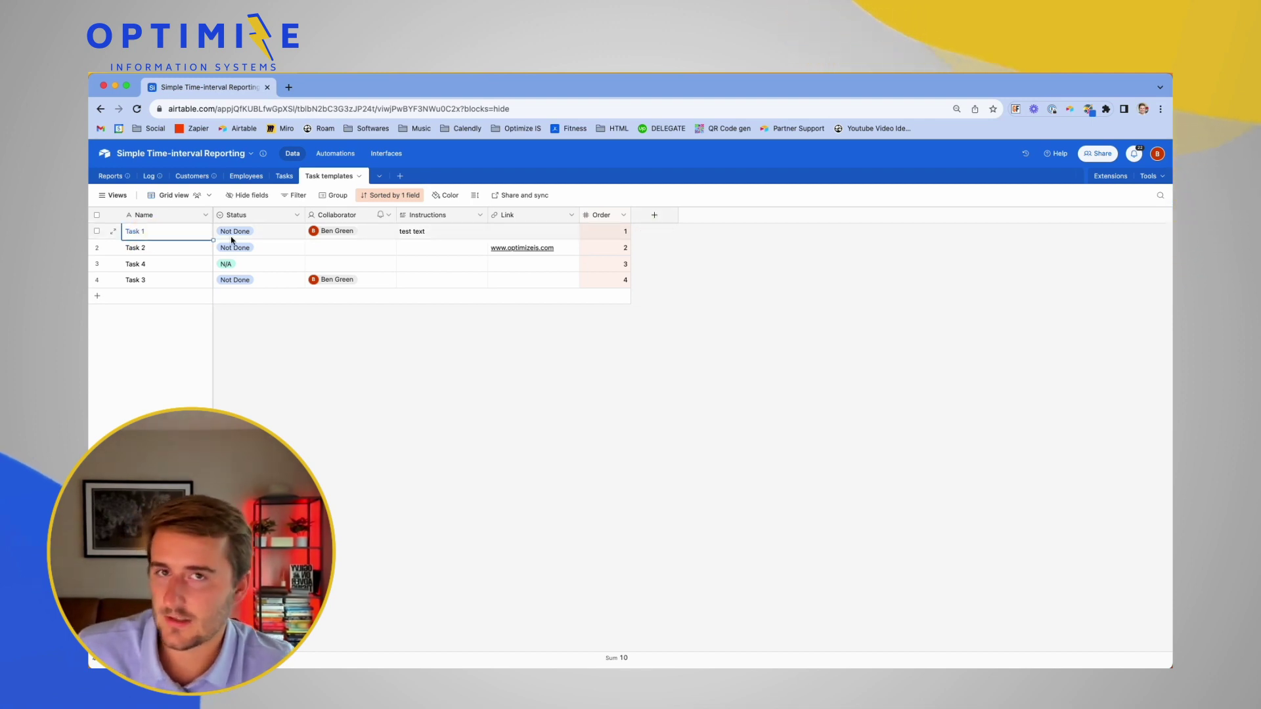
left_click(185, 253)
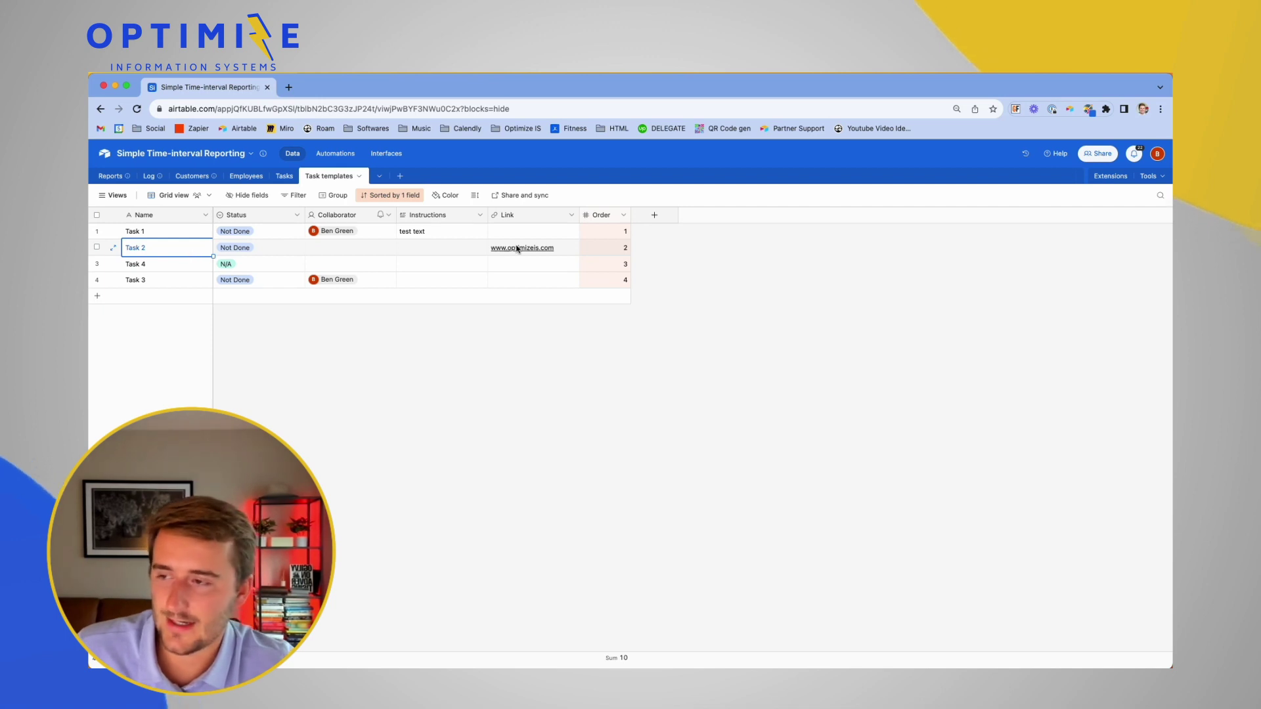
Add an Integer Number field named '# of Days From Now - Due Date' and widen its column
left_click(664, 214)
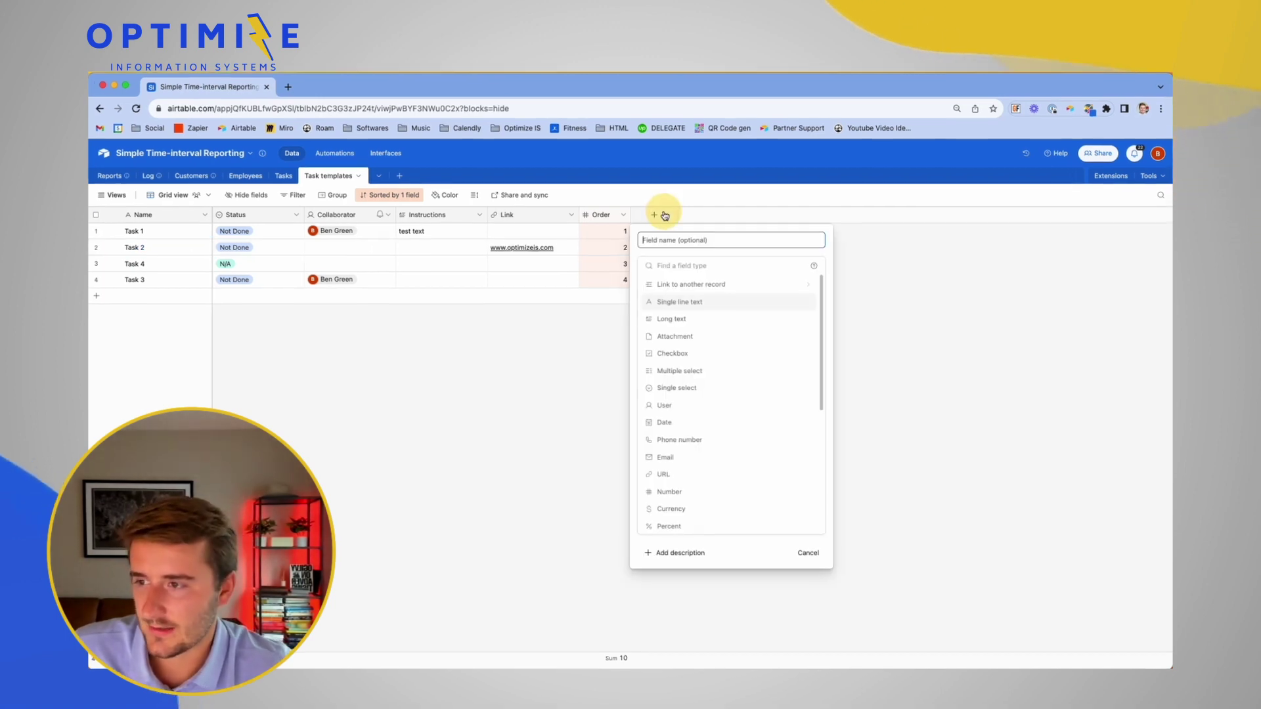
left_click(690, 269)
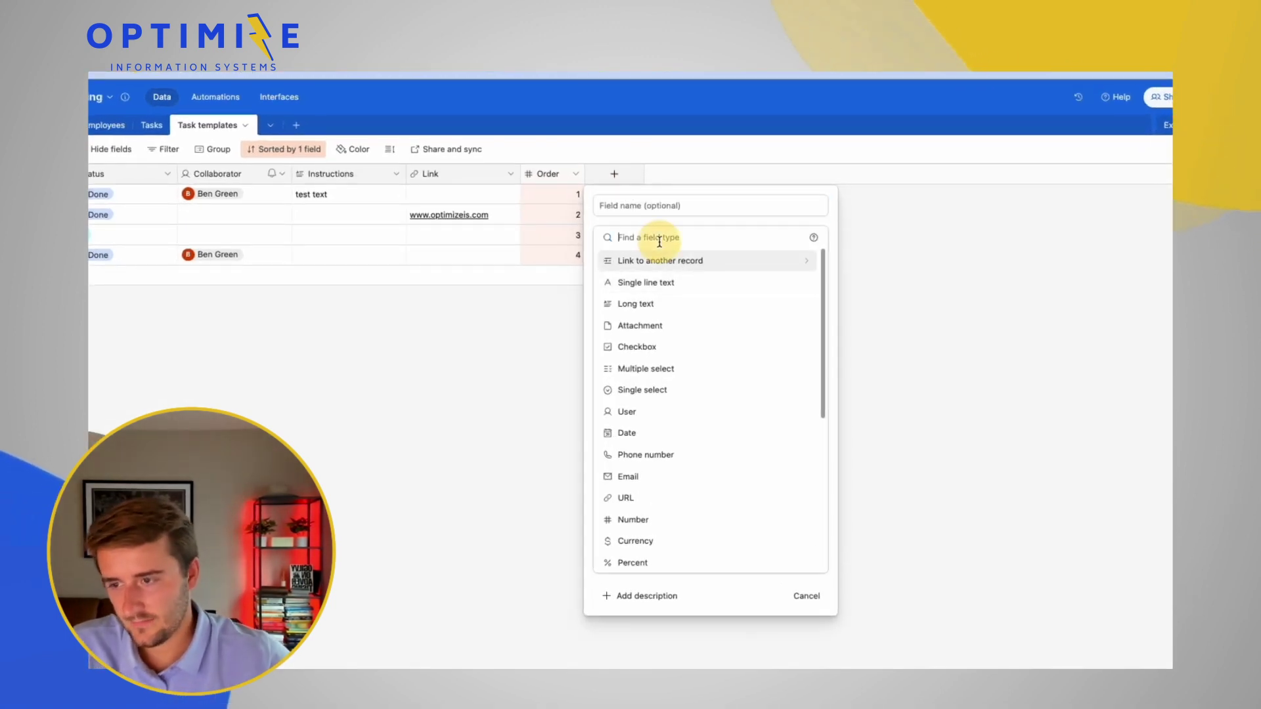
type("numb")
key("Return")
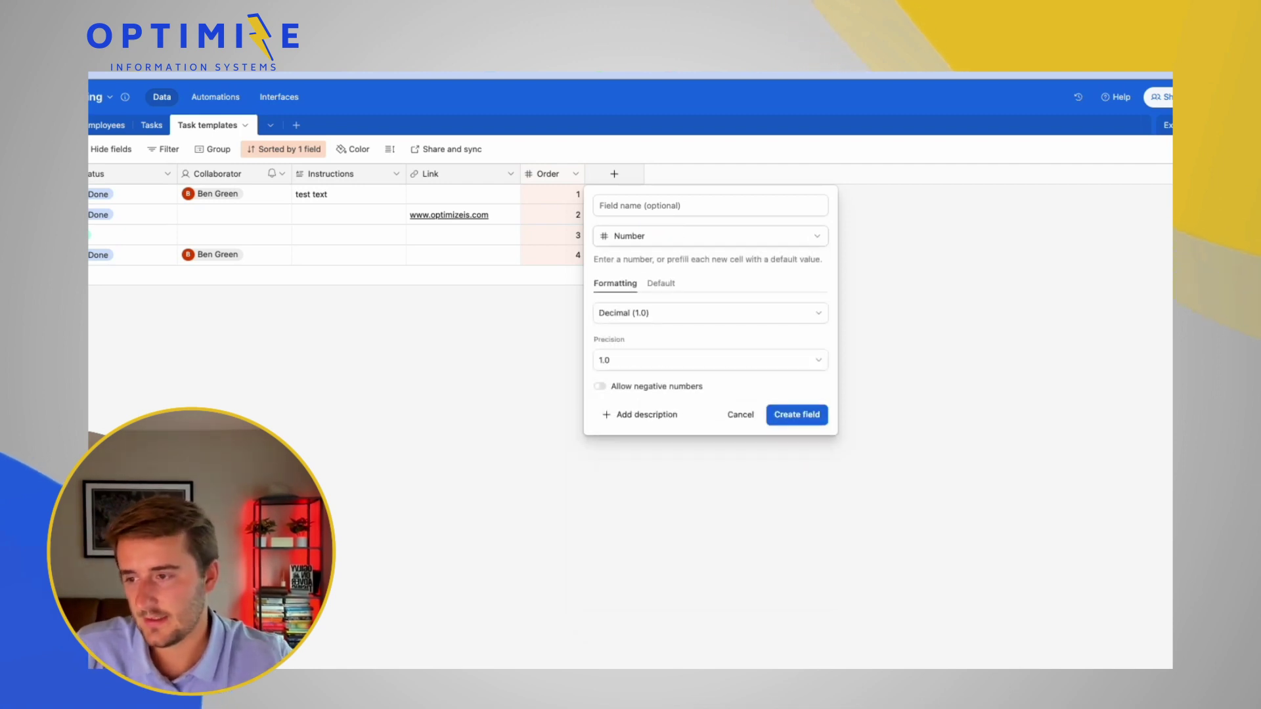
left_click(695, 314)
left_click(699, 384)
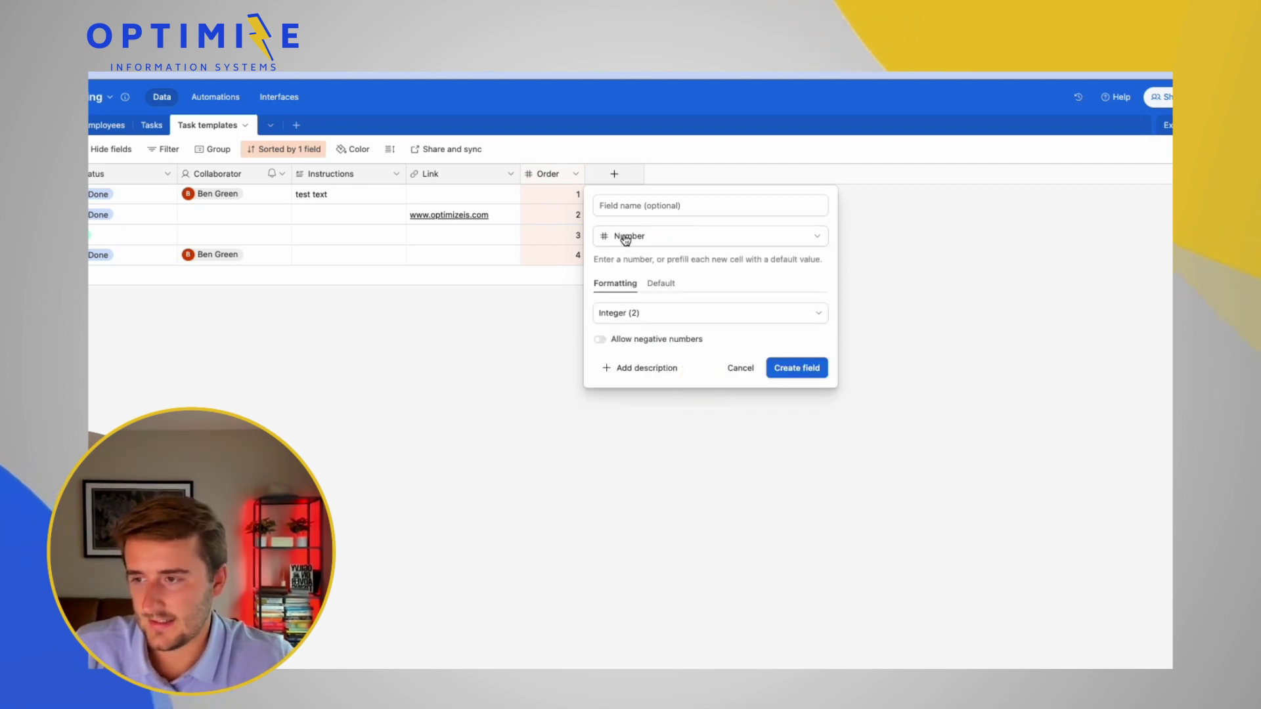
left_click(615, 206)
type("# of ")
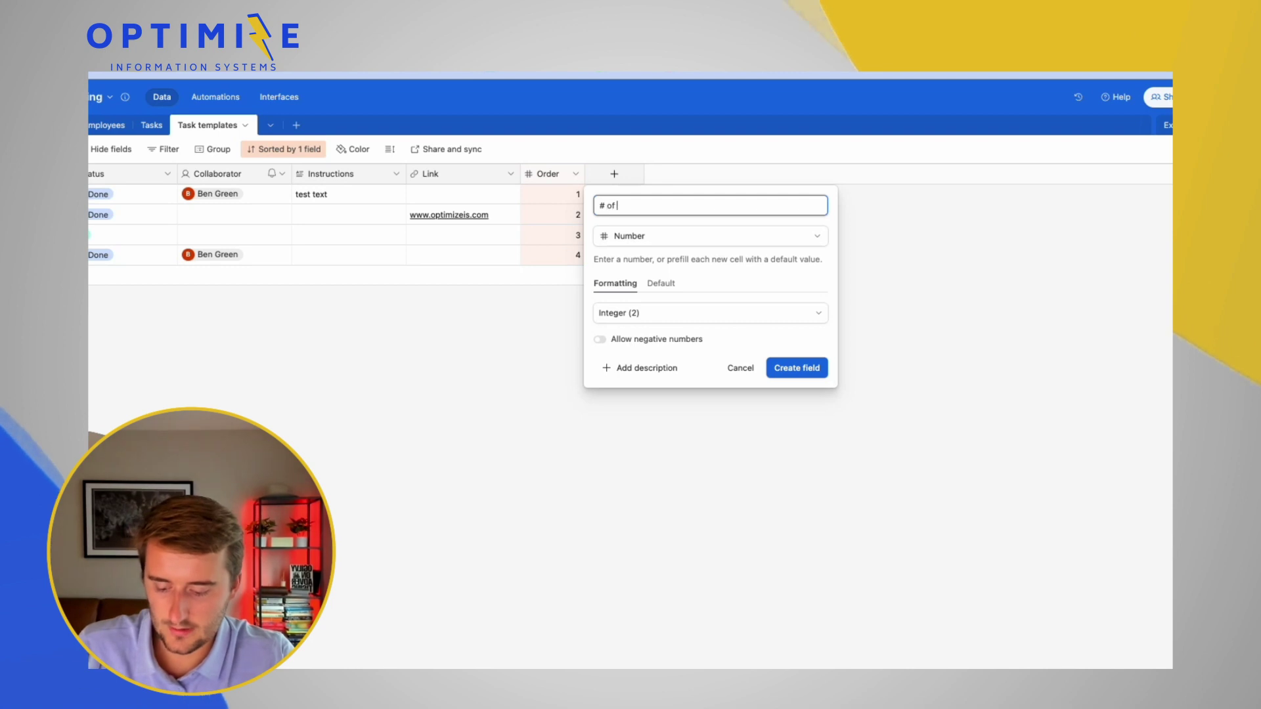
type("Days Fro")
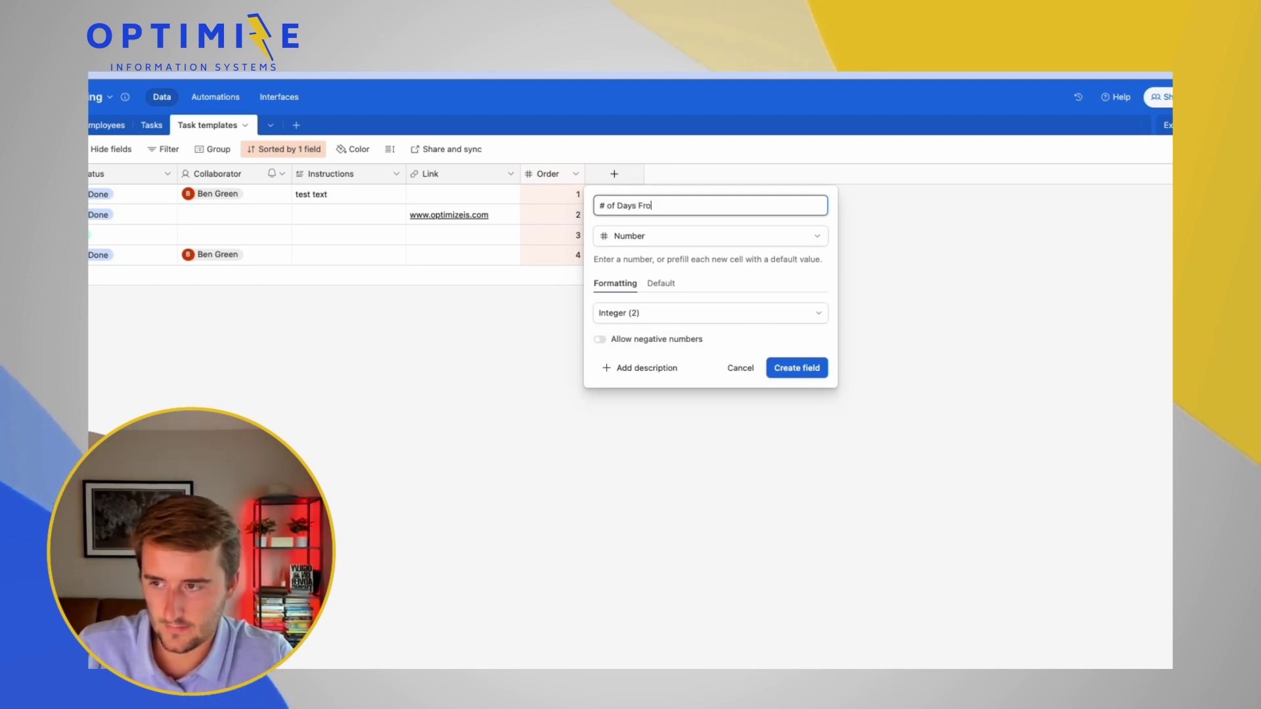
type("m Now - ")
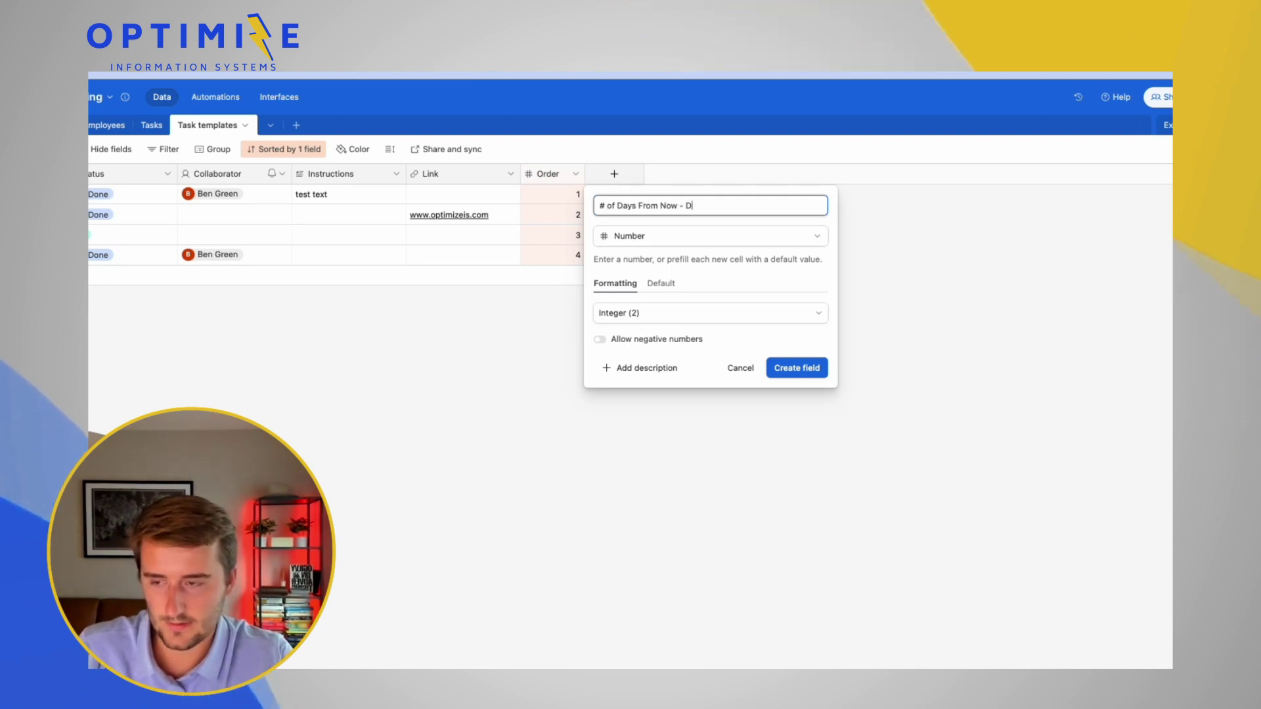
type("Due Date")
key("Return")
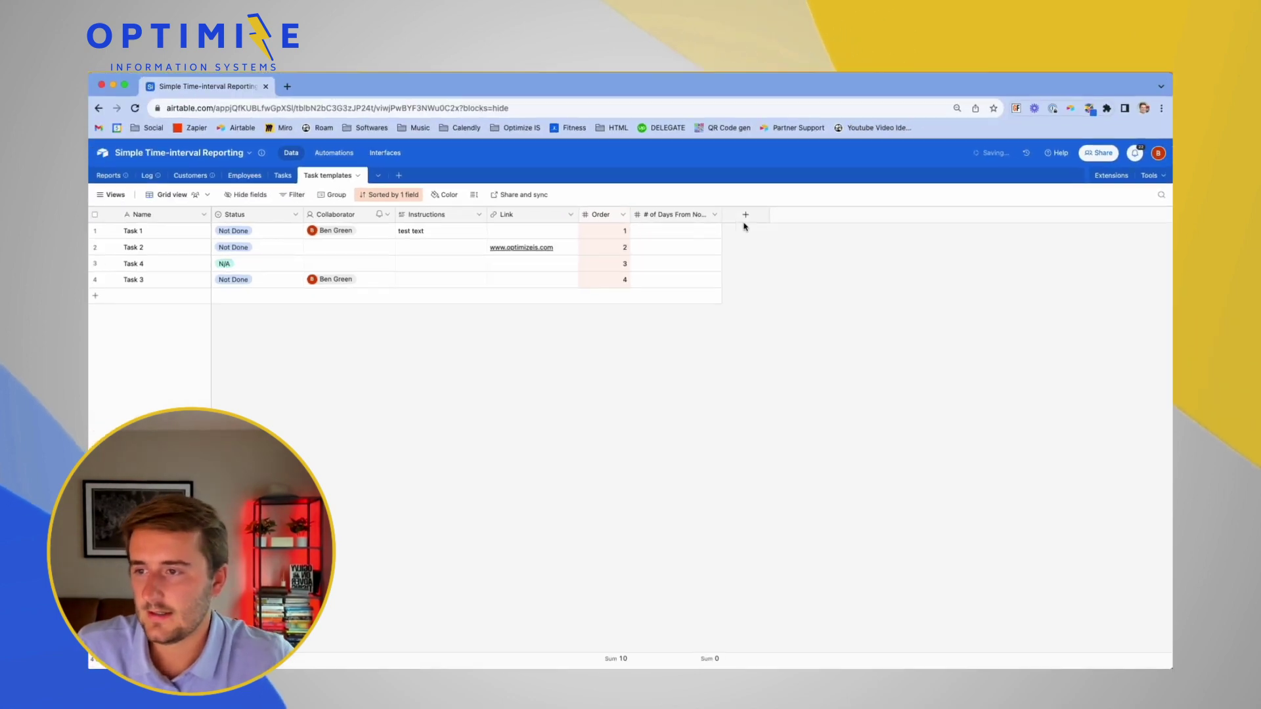
left_click_drag(720, 212, 762, 214)
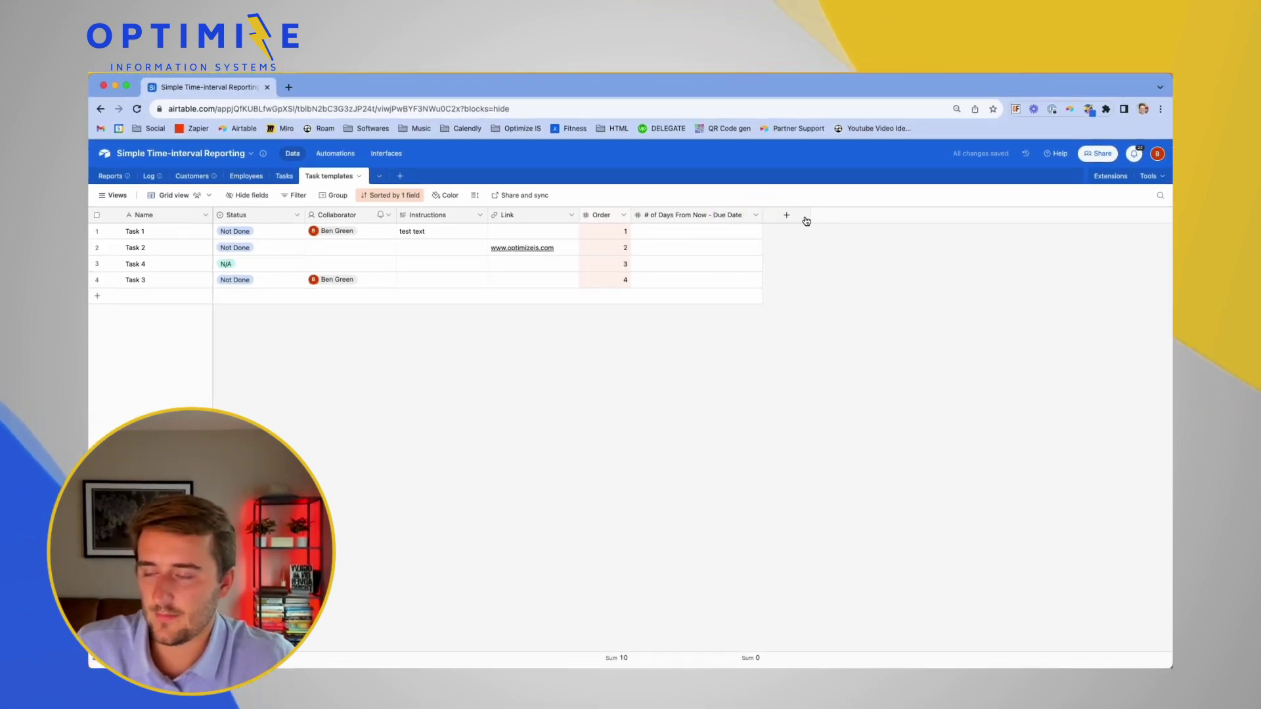
Start a new Formula field named Due Date using the DATEADD function
left_click(789, 215)
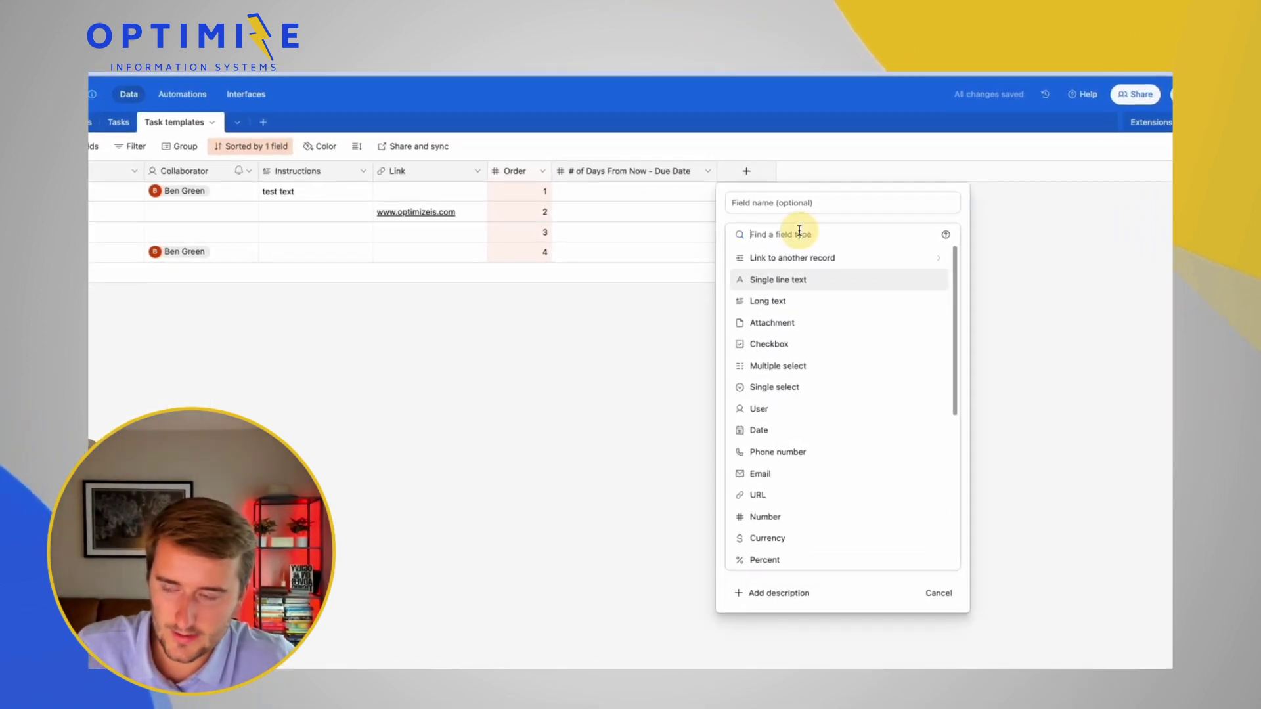
type("f")
left_click(807, 264)
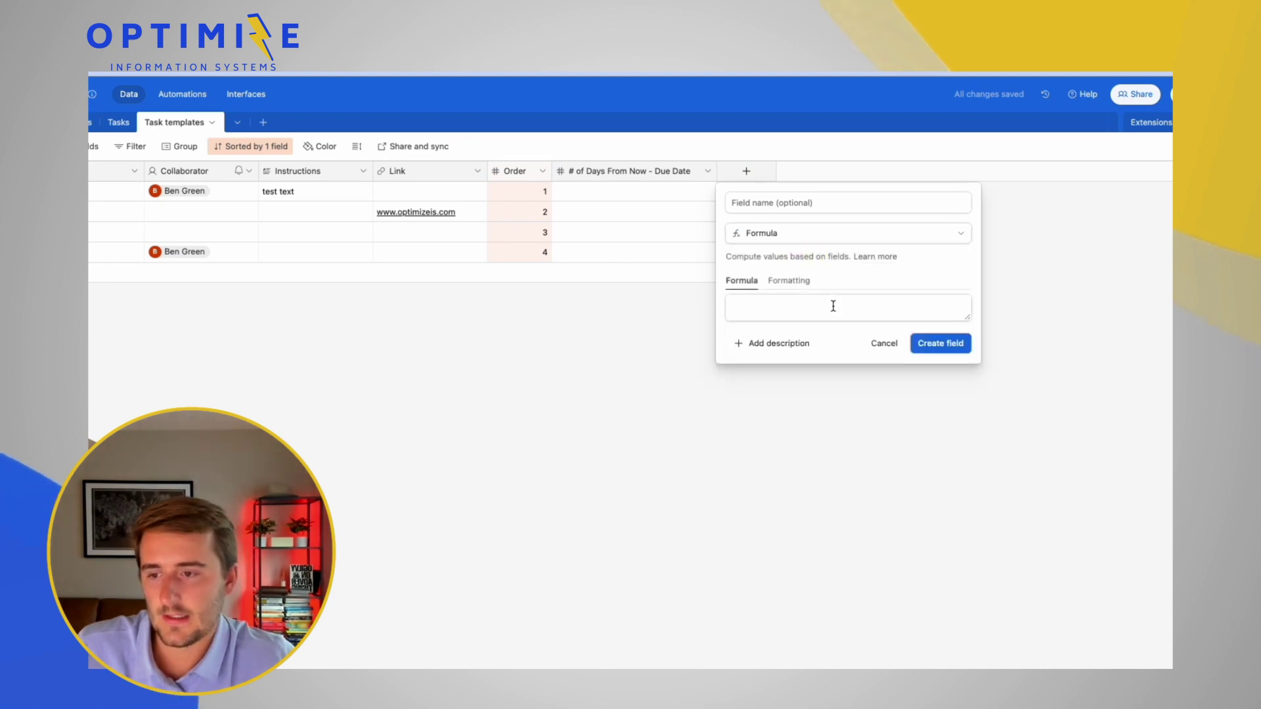
left_click(833, 305)
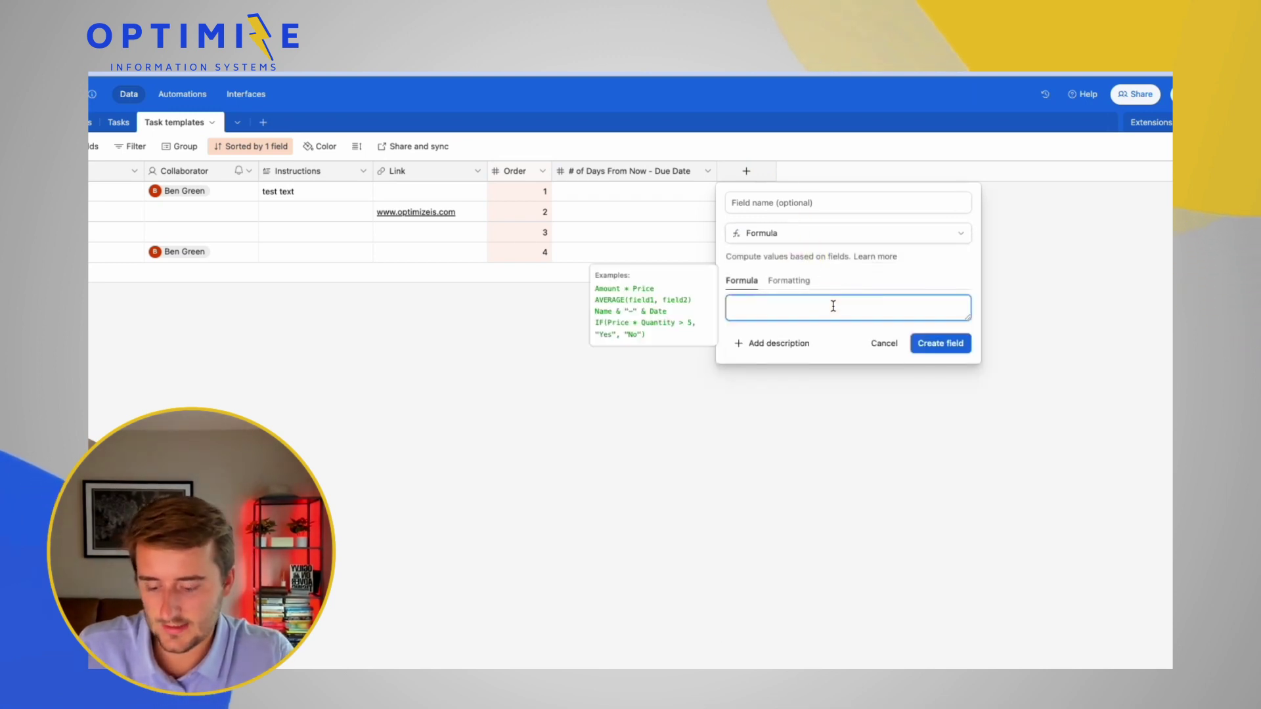
type("datead")
key("Tab")
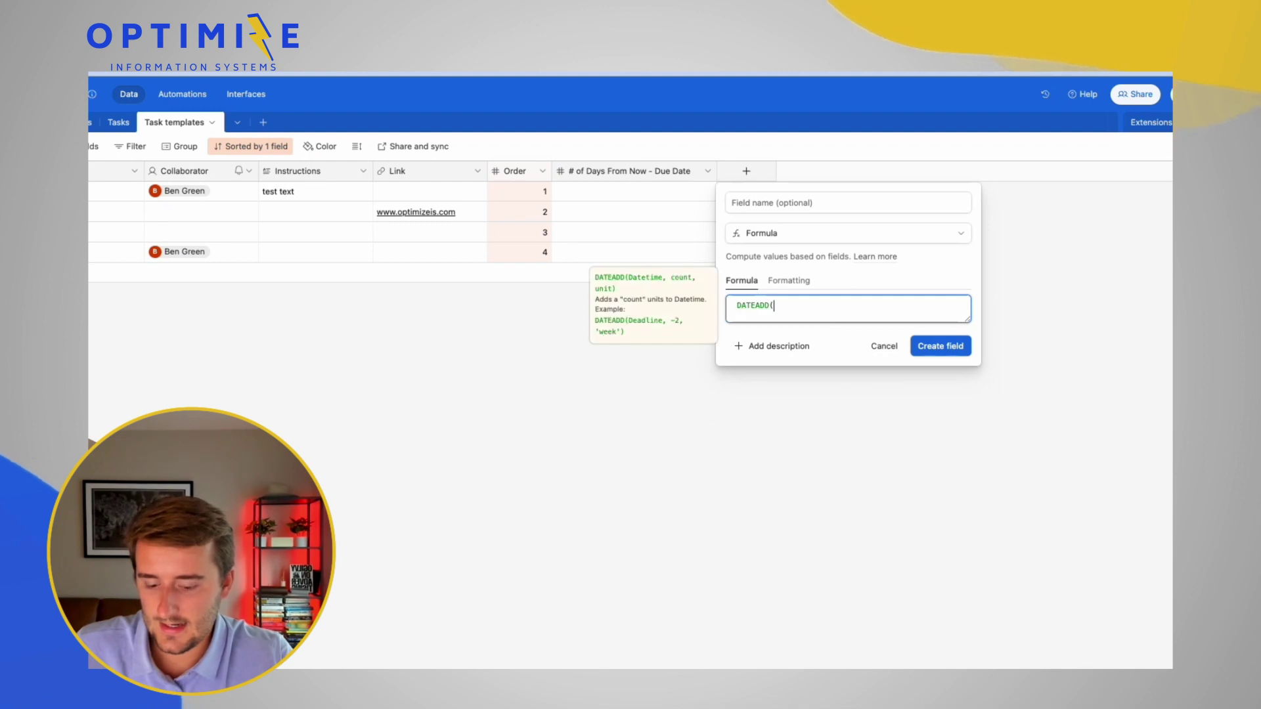
left_click(809, 200)
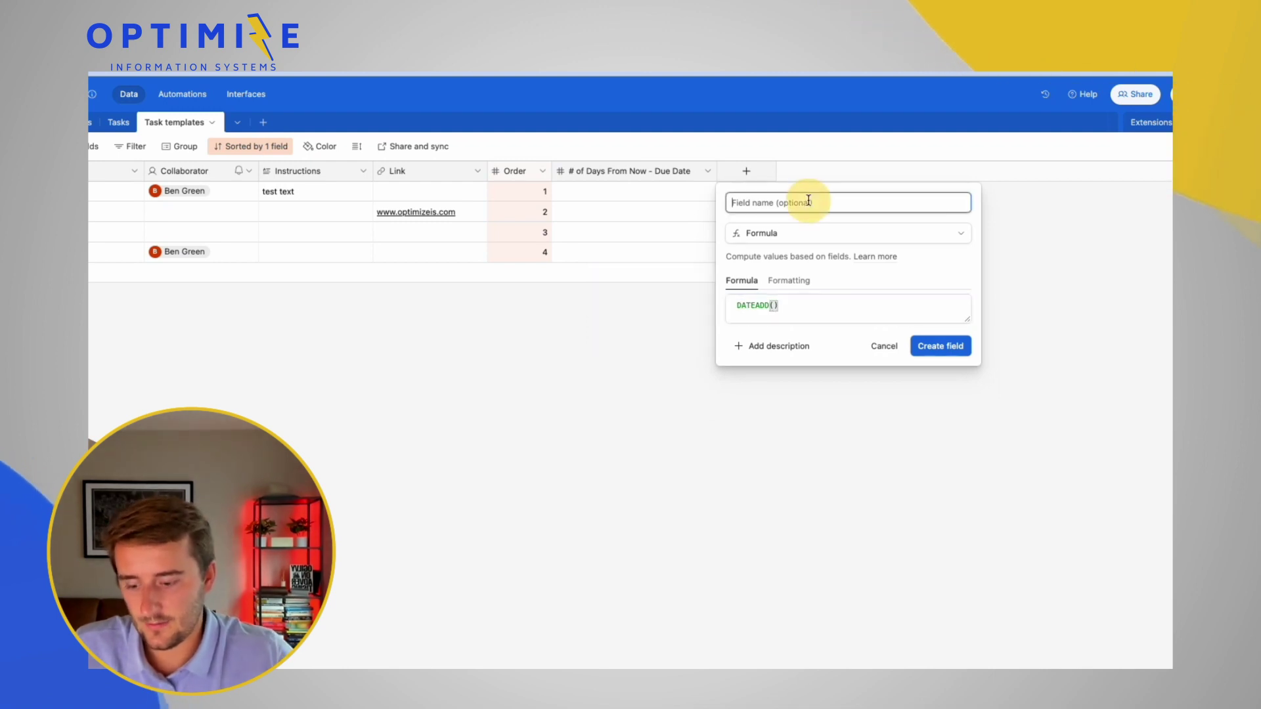
type("Due Date")
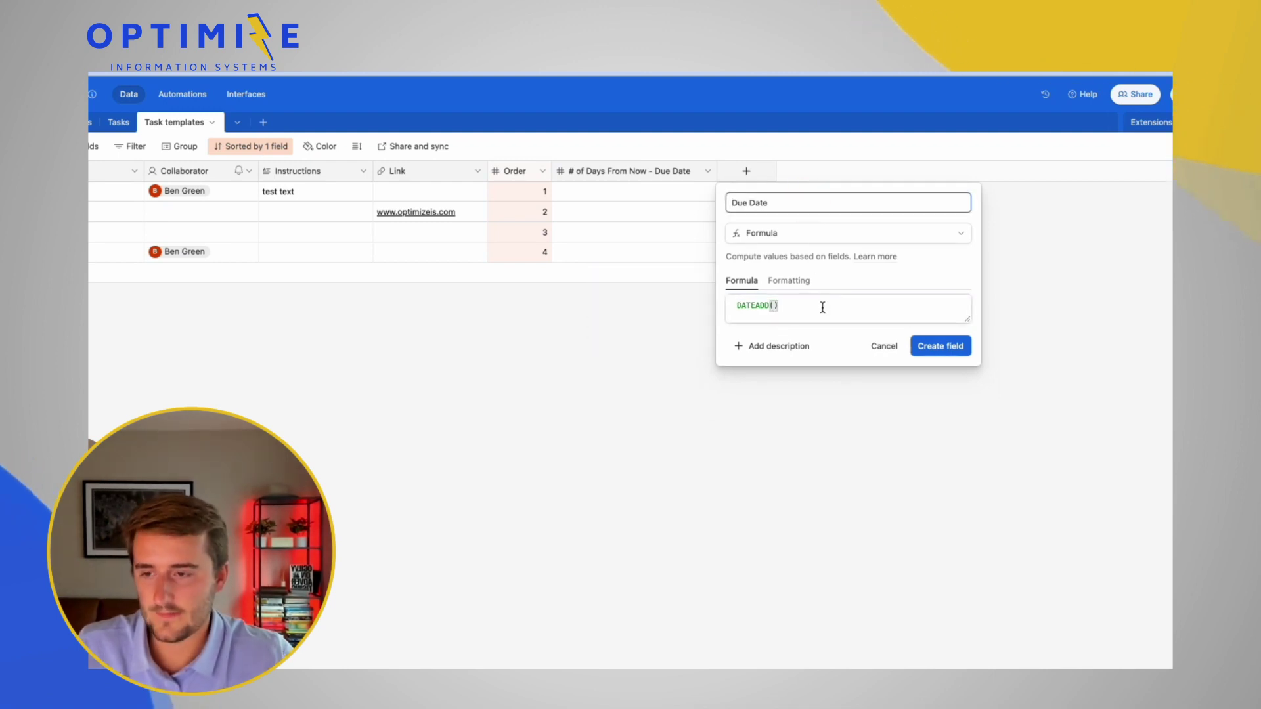
Complete the formula as DATEADD(today(), {# of Days From Now - Due Date}, 'day') and create the field
left_click(775, 309)
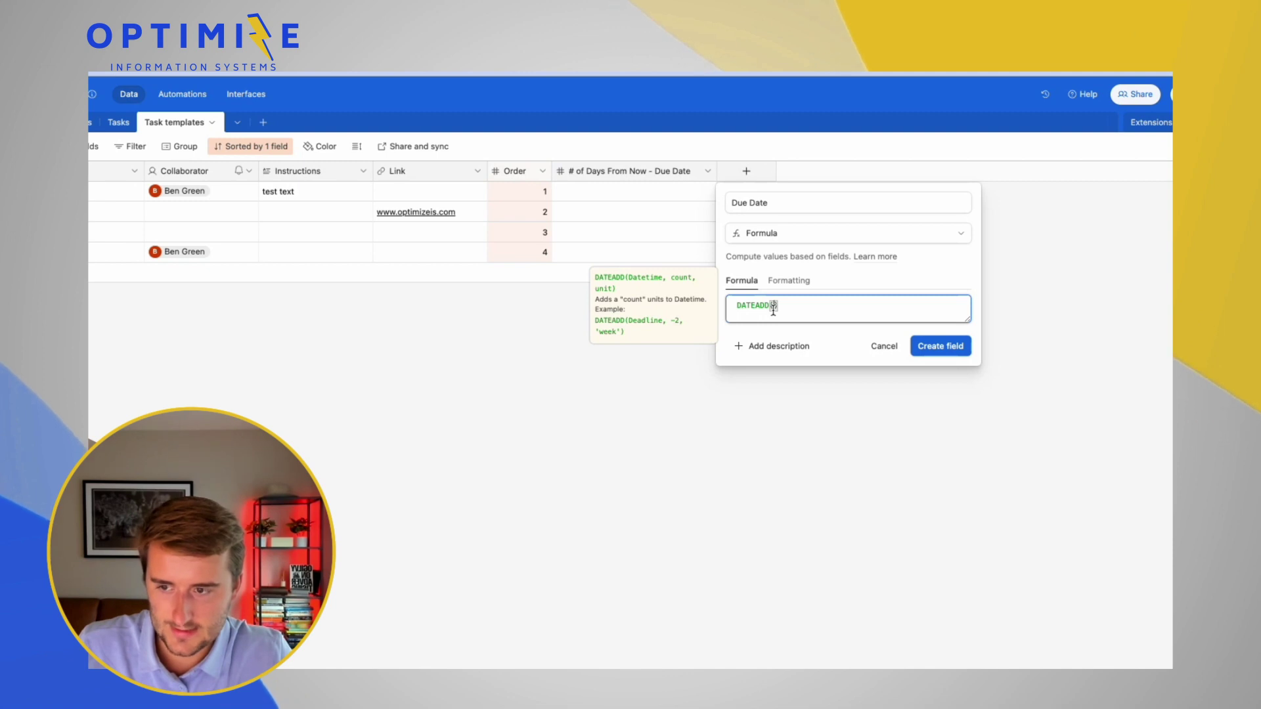
type("today")
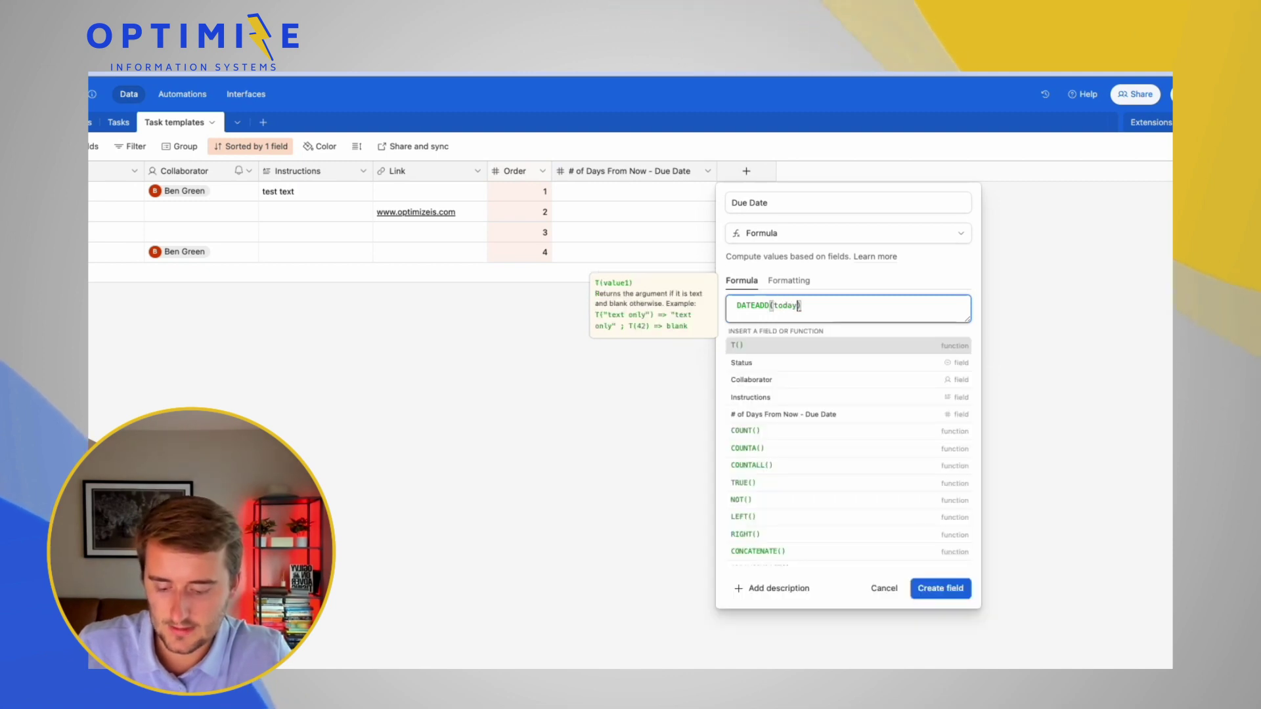
type("()")
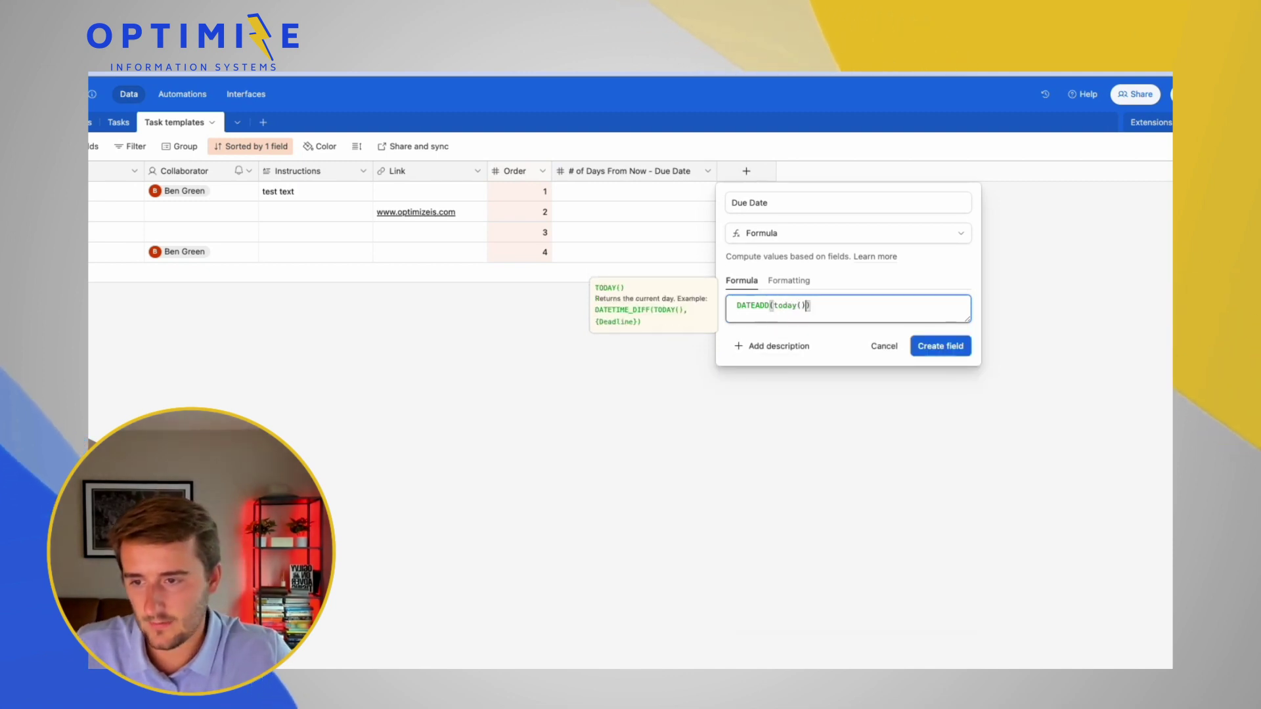
type(",")
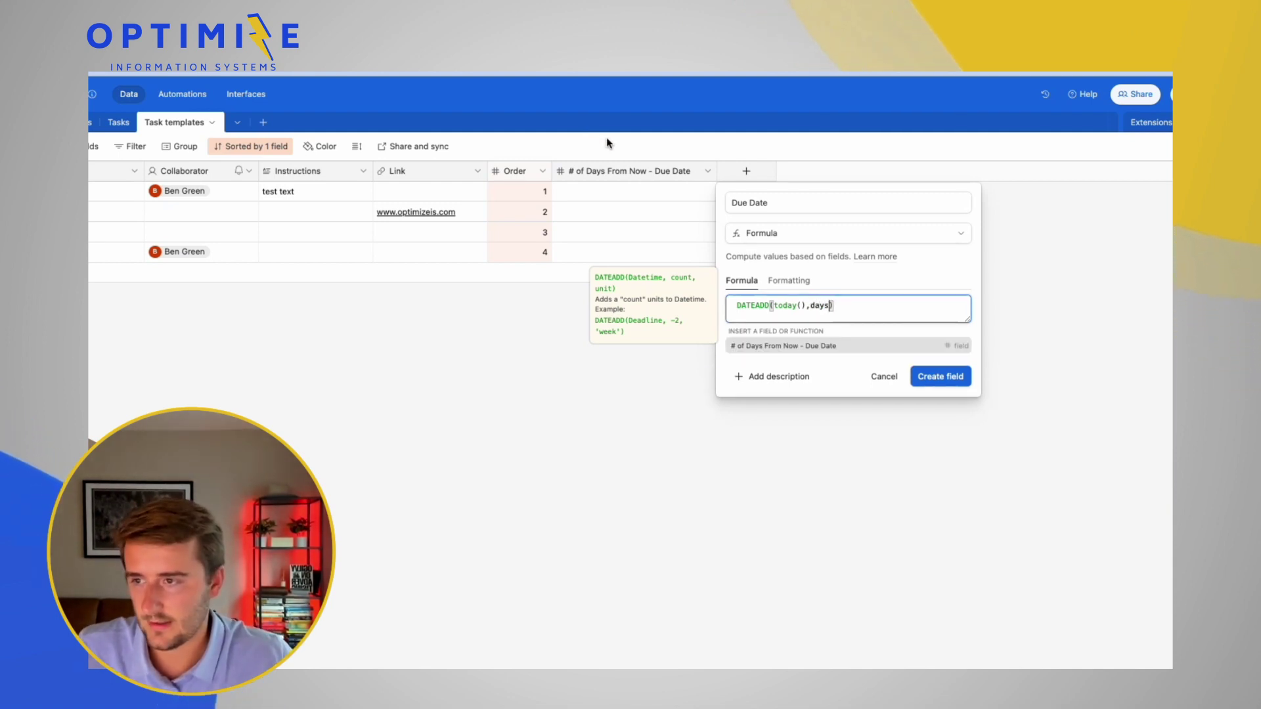
type("days")
left_click(796, 348)
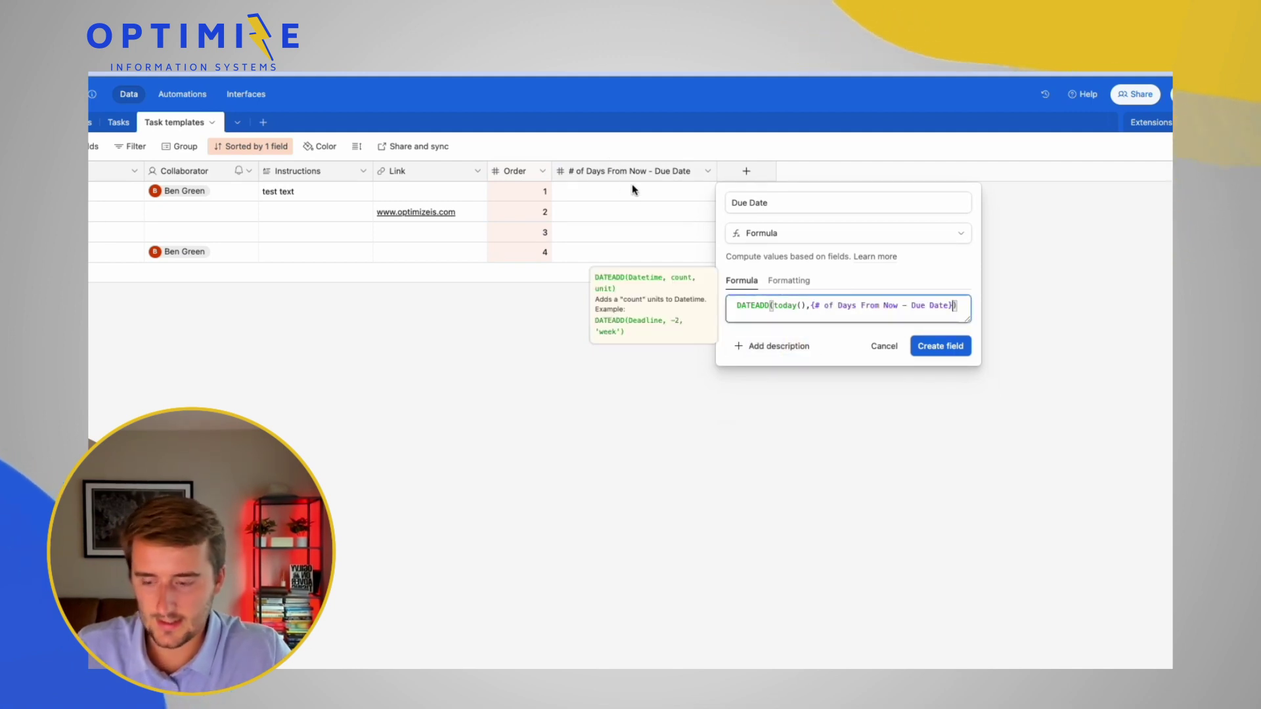
type(", 'day")
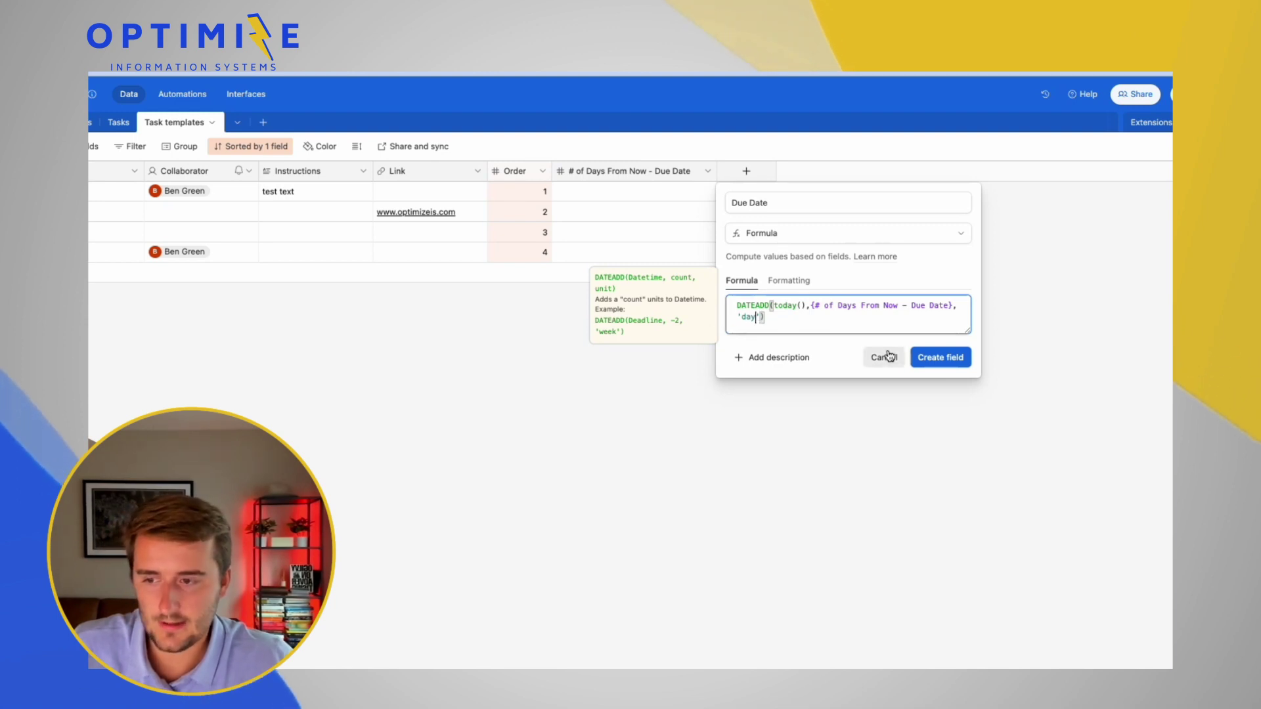
left_click(925, 359)
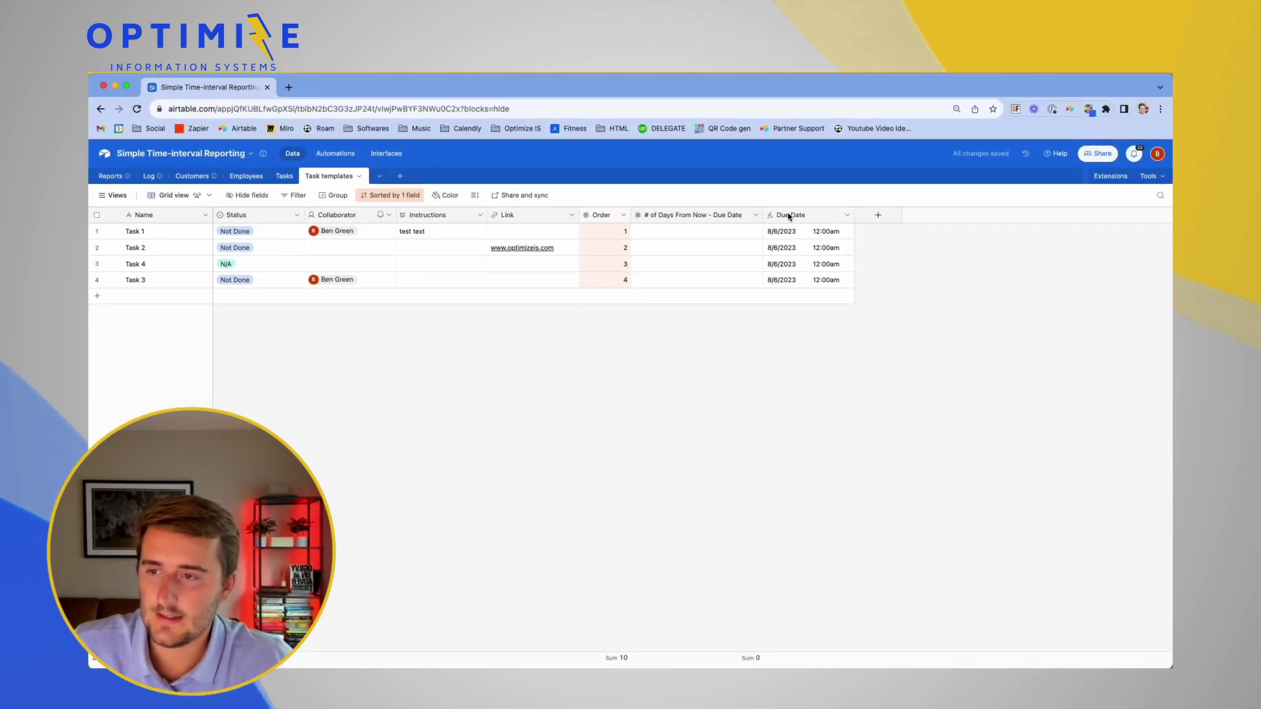
Enter 5, 10, 15 and 20 as the days-from-now values for the four task templates
left_click(680, 236)
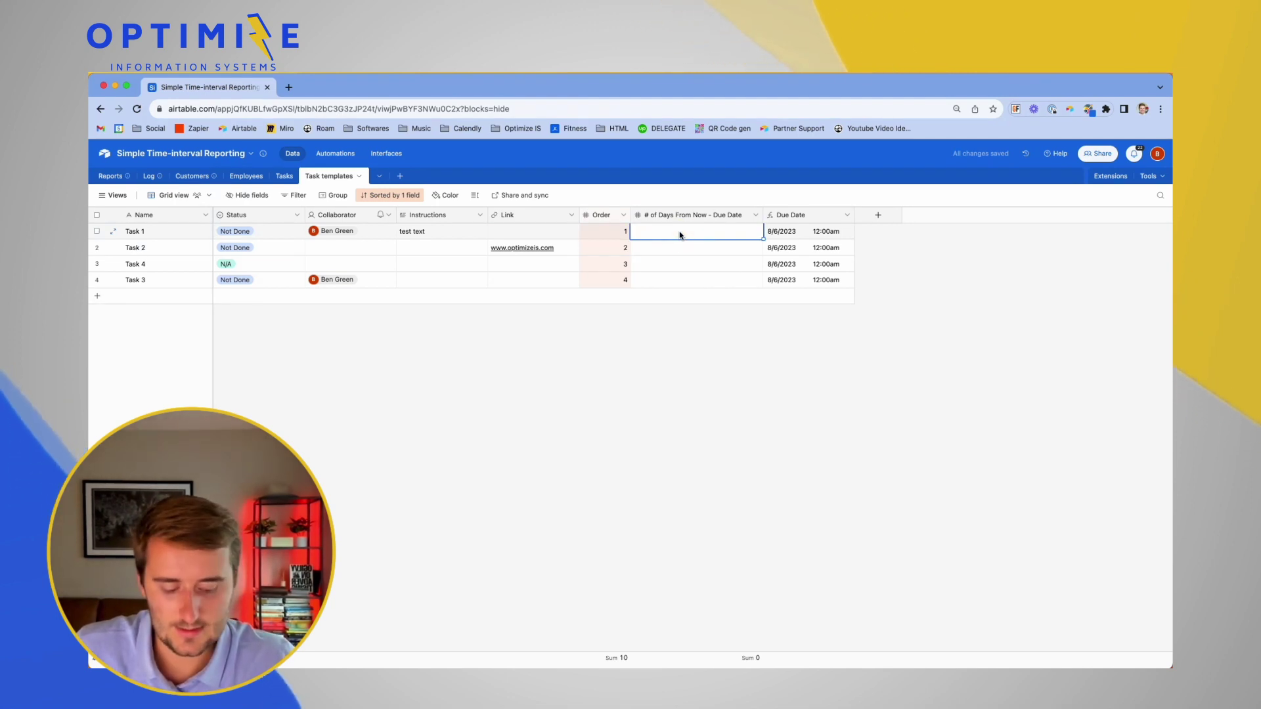
type("5")
key("Return")
left_click(688, 249)
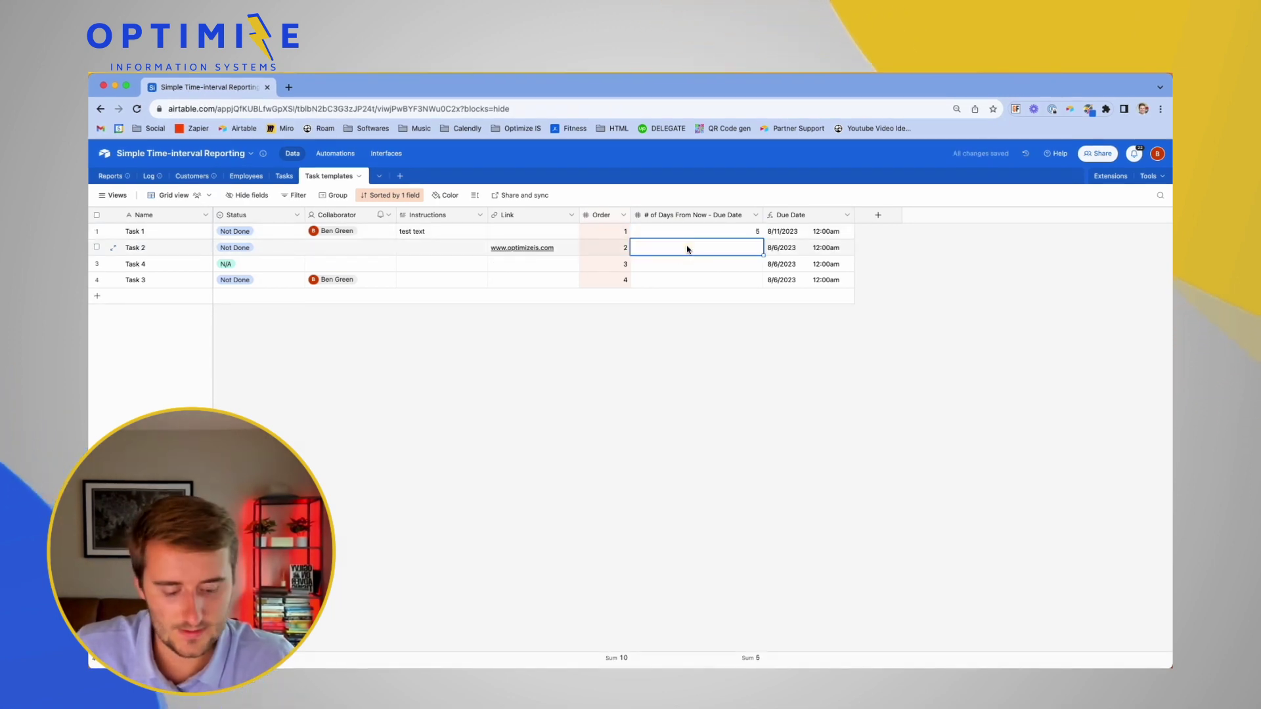
type("10")
key("Return")
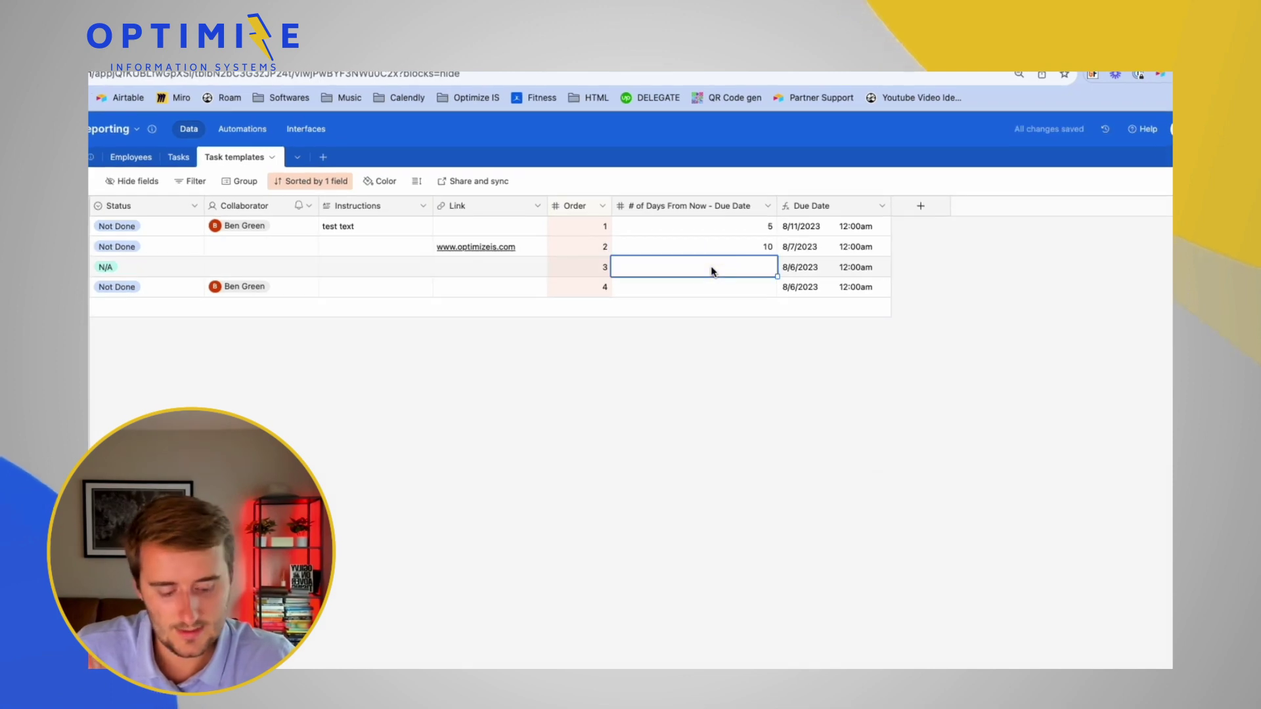
type("15")
key("Return")
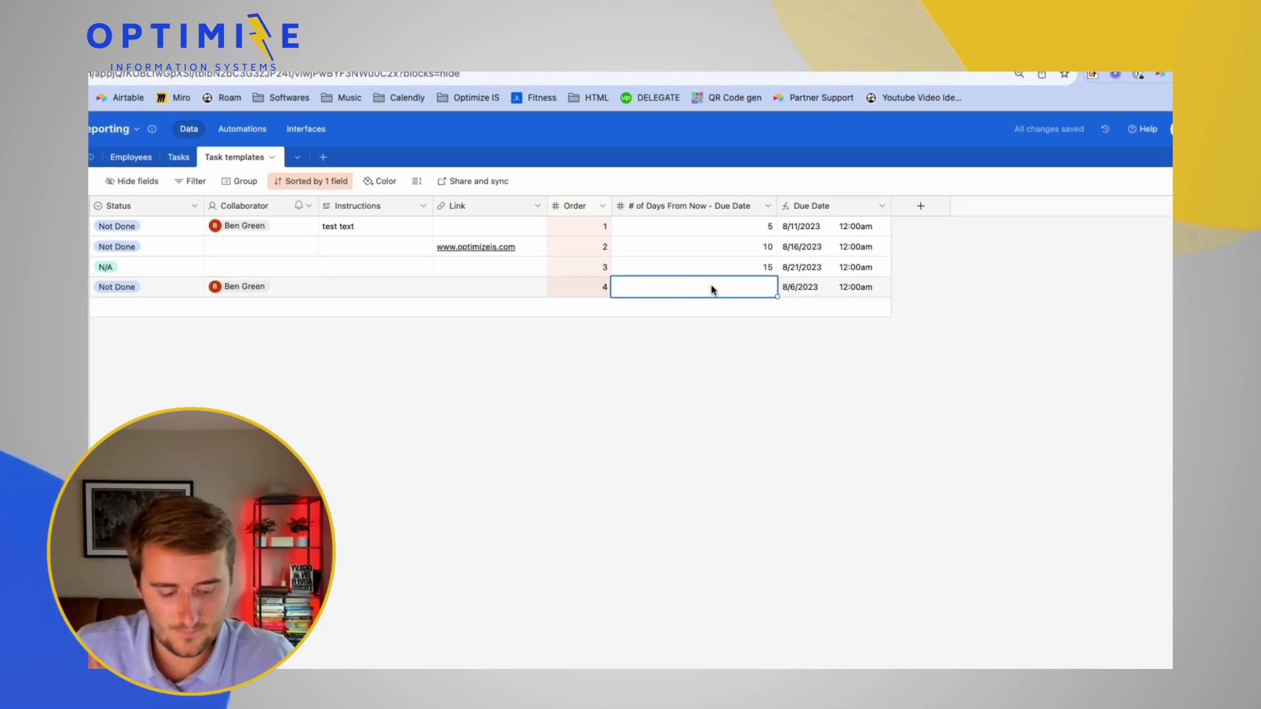
type("20")
left_click(740, 409)
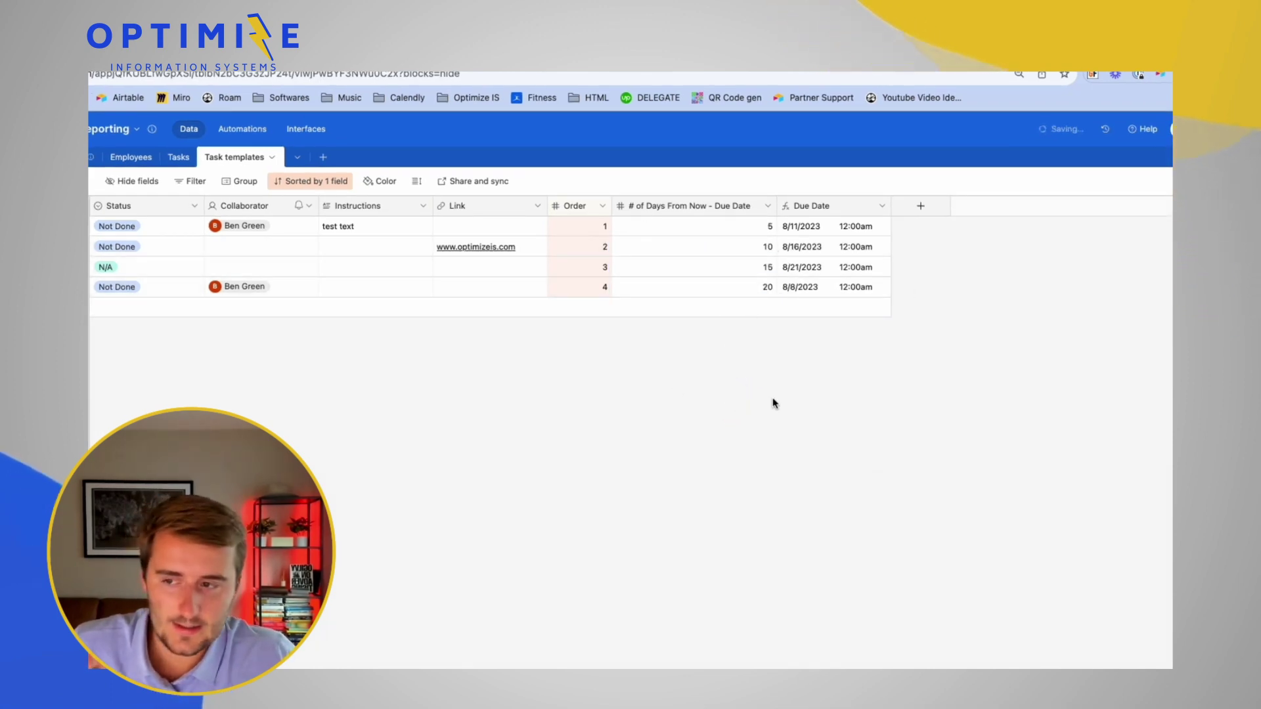
double_click(811, 205)
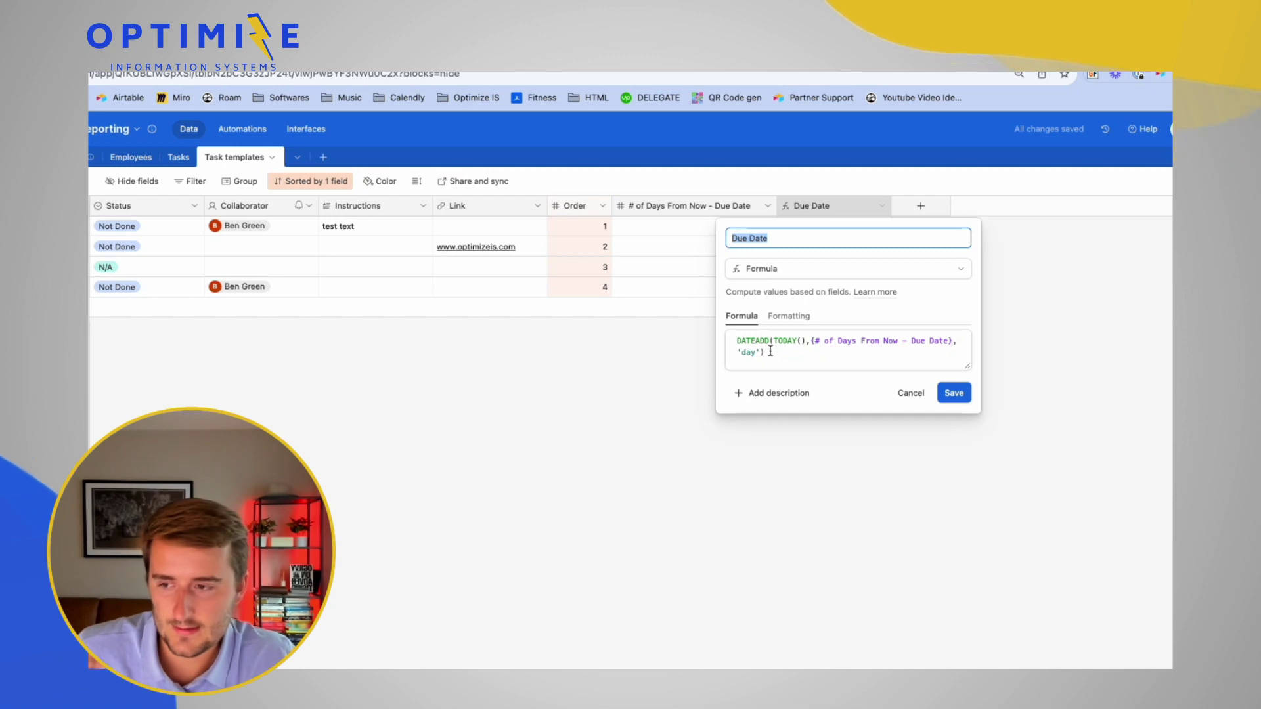
Change the Due Date formula to WORKDAY(TODAY(), {# of Days From Now - Due Date}) and save it
double_click(767, 340)
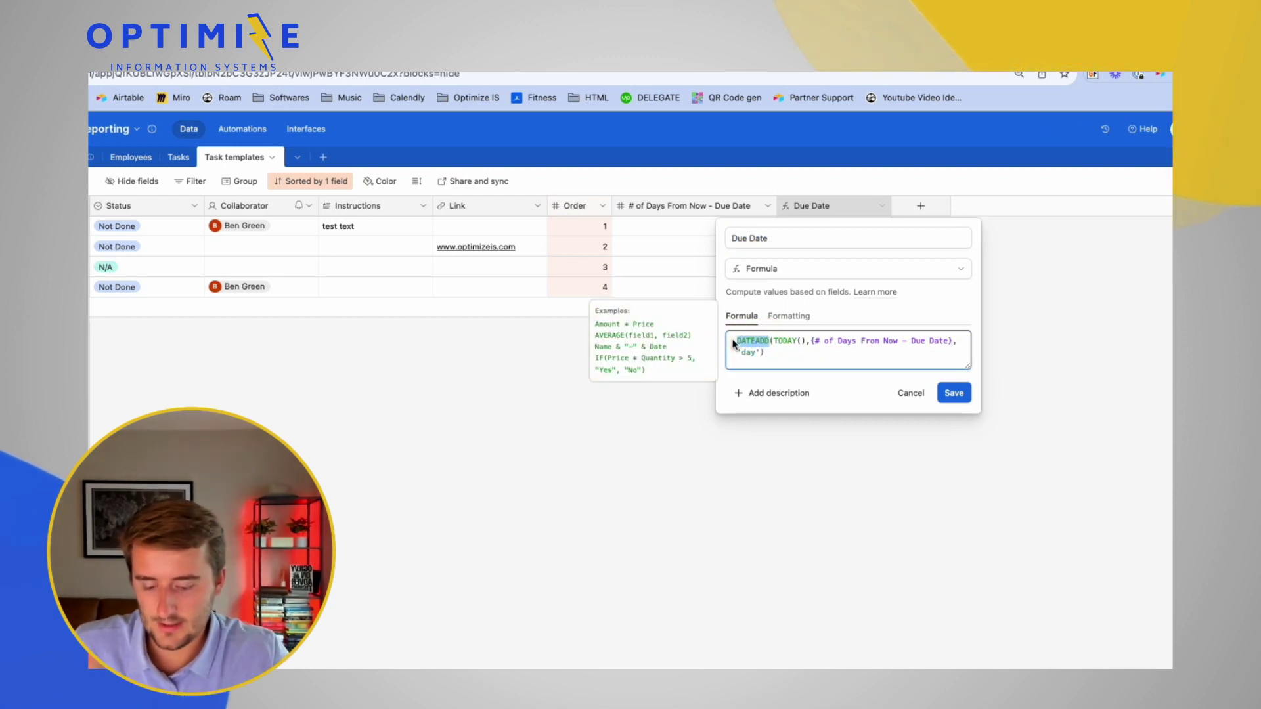
type("Workday")
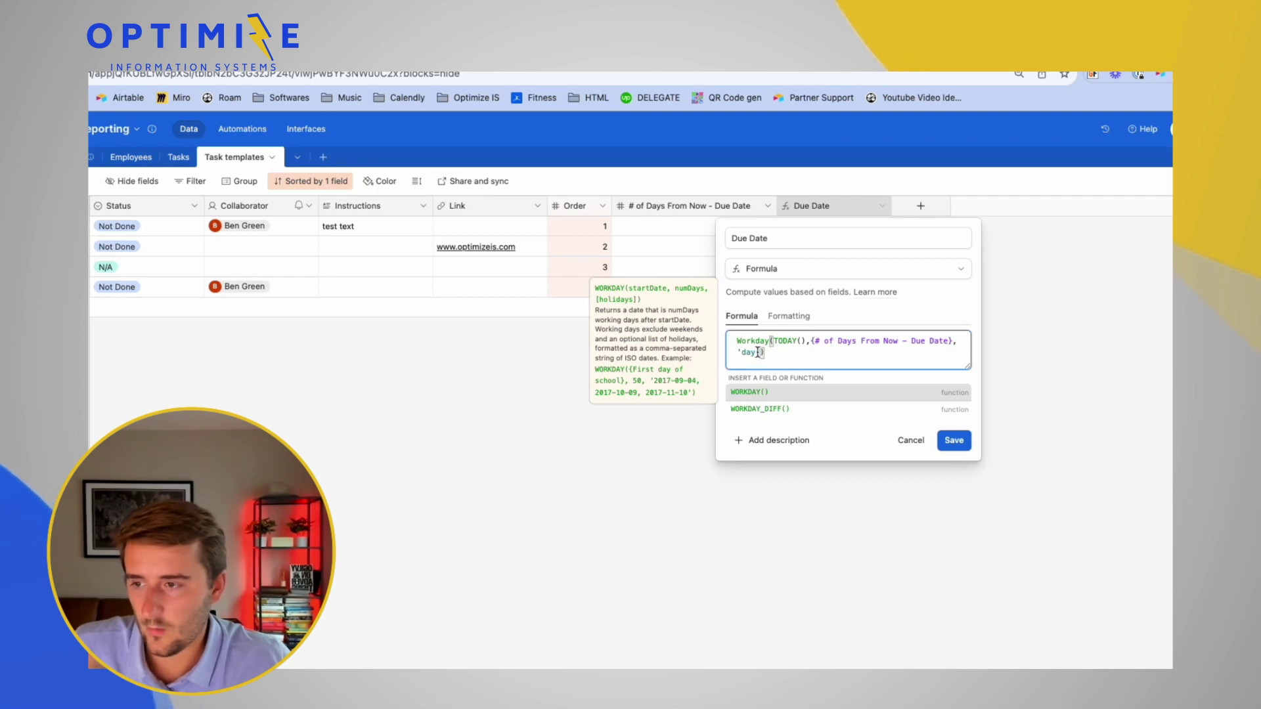
left_click(760, 353)
key("BackSpace")
key("BackSpace")
key("BackSpace")
key("BackSpace")
key("BackSpace")
key("BackSpace")
key("BackSpace")
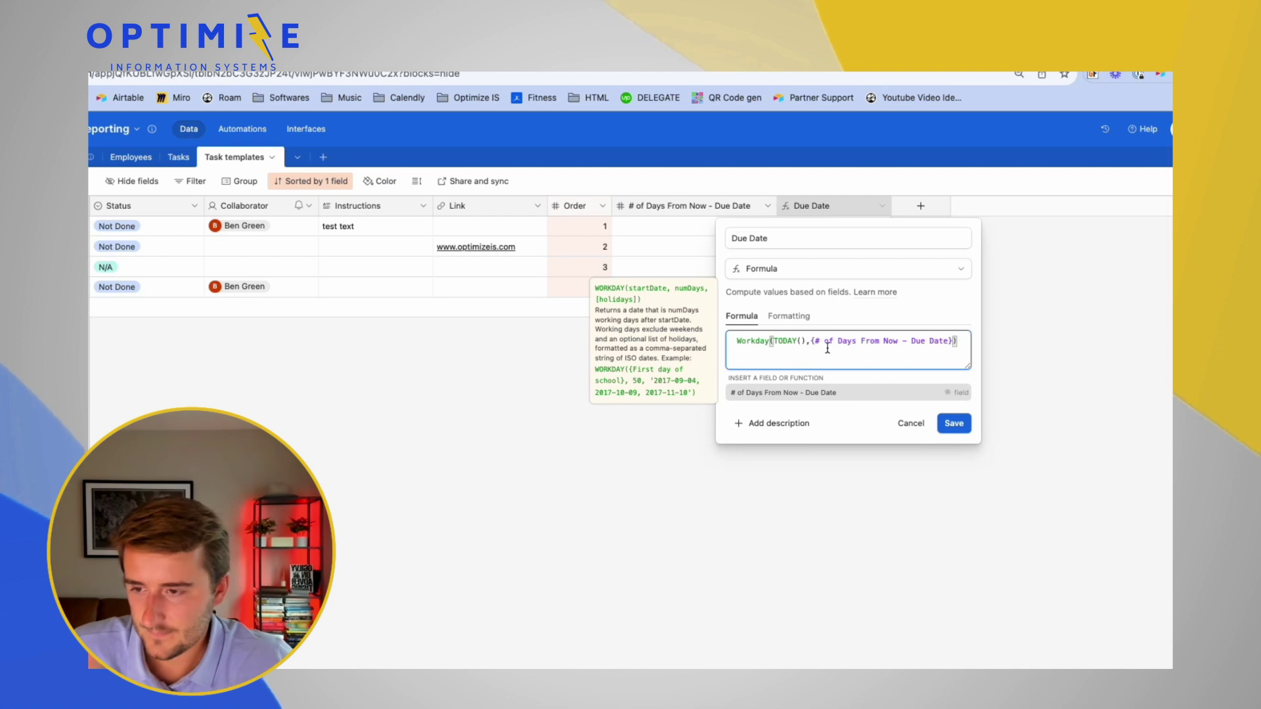
left_click(954, 423)
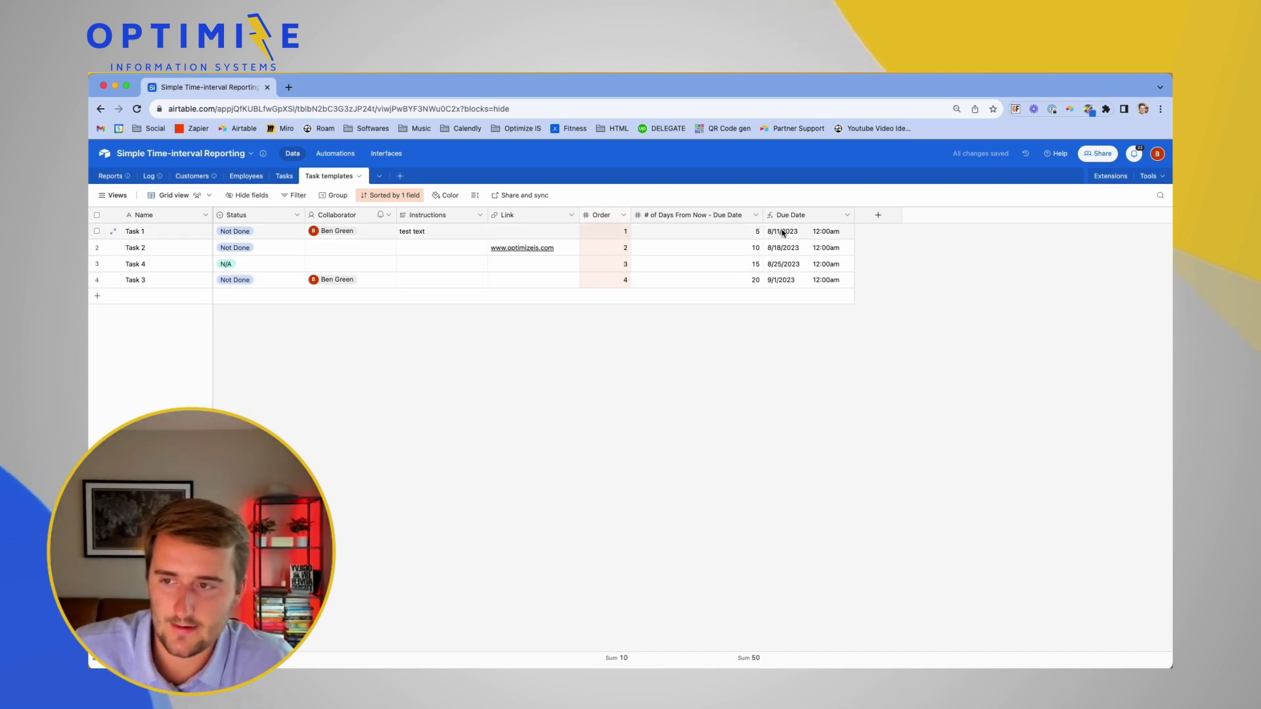
double_click(785, 214)
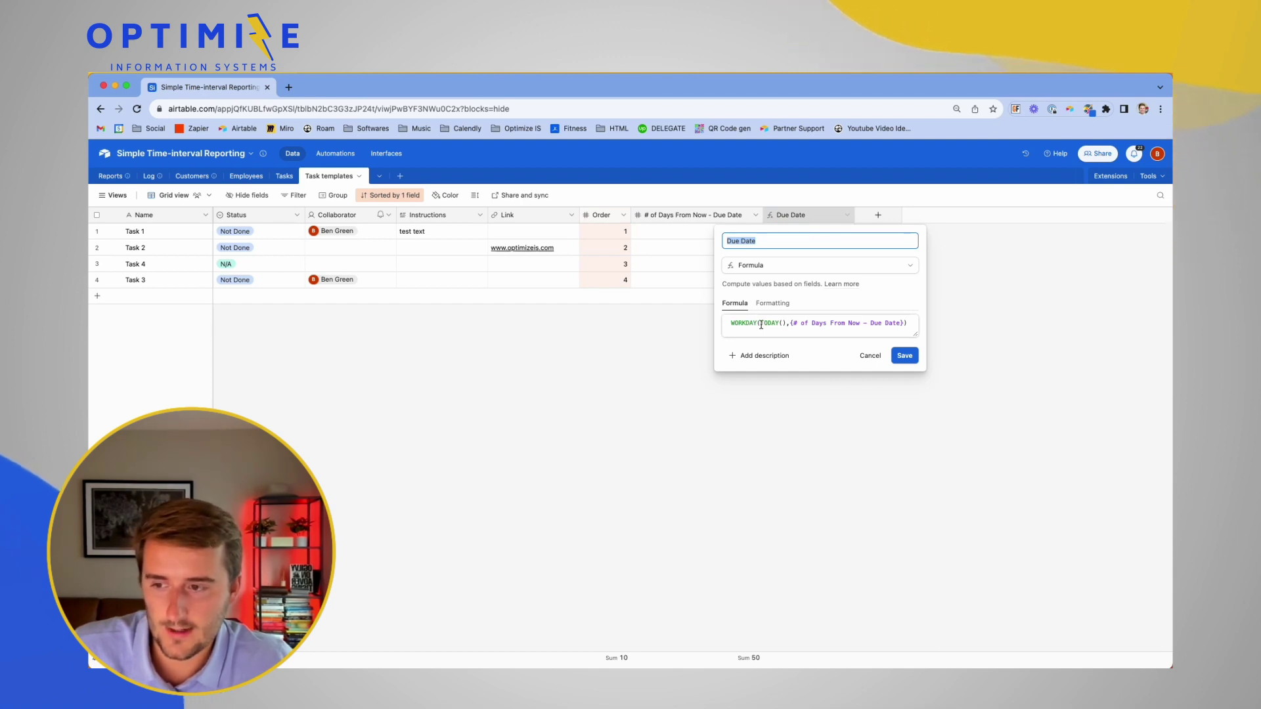
key("Return")
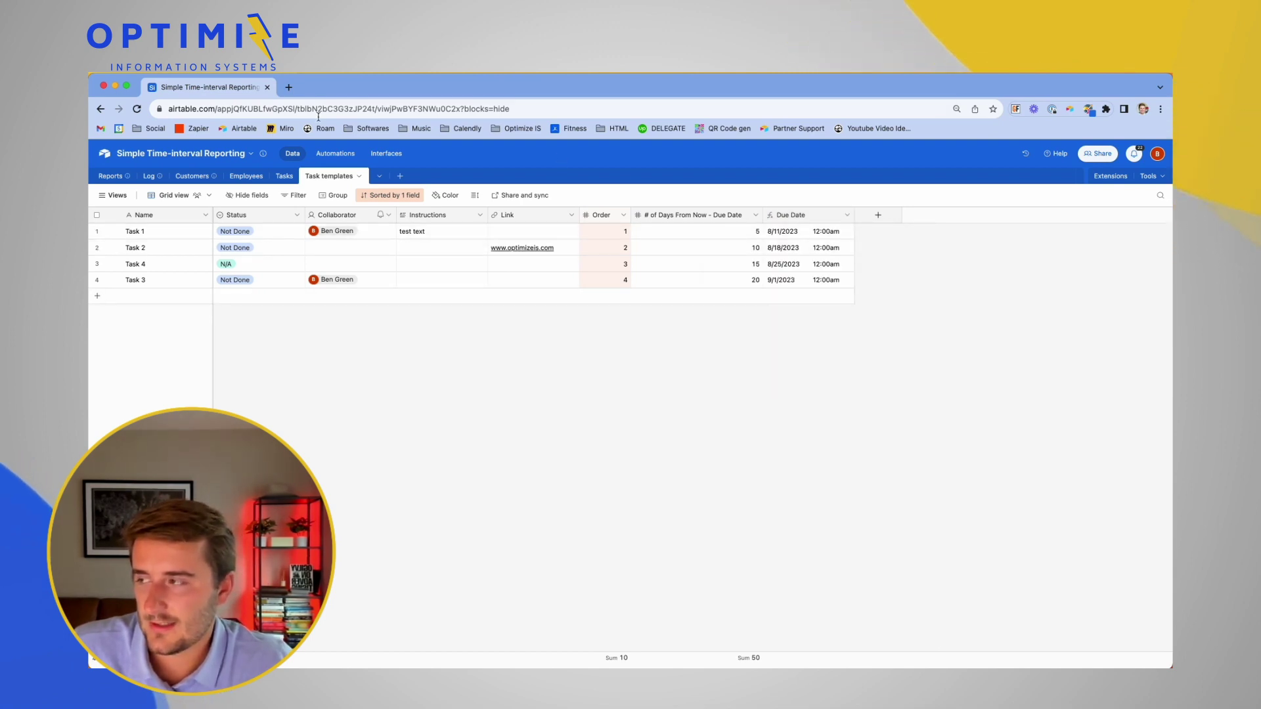
left_click(346, 154)
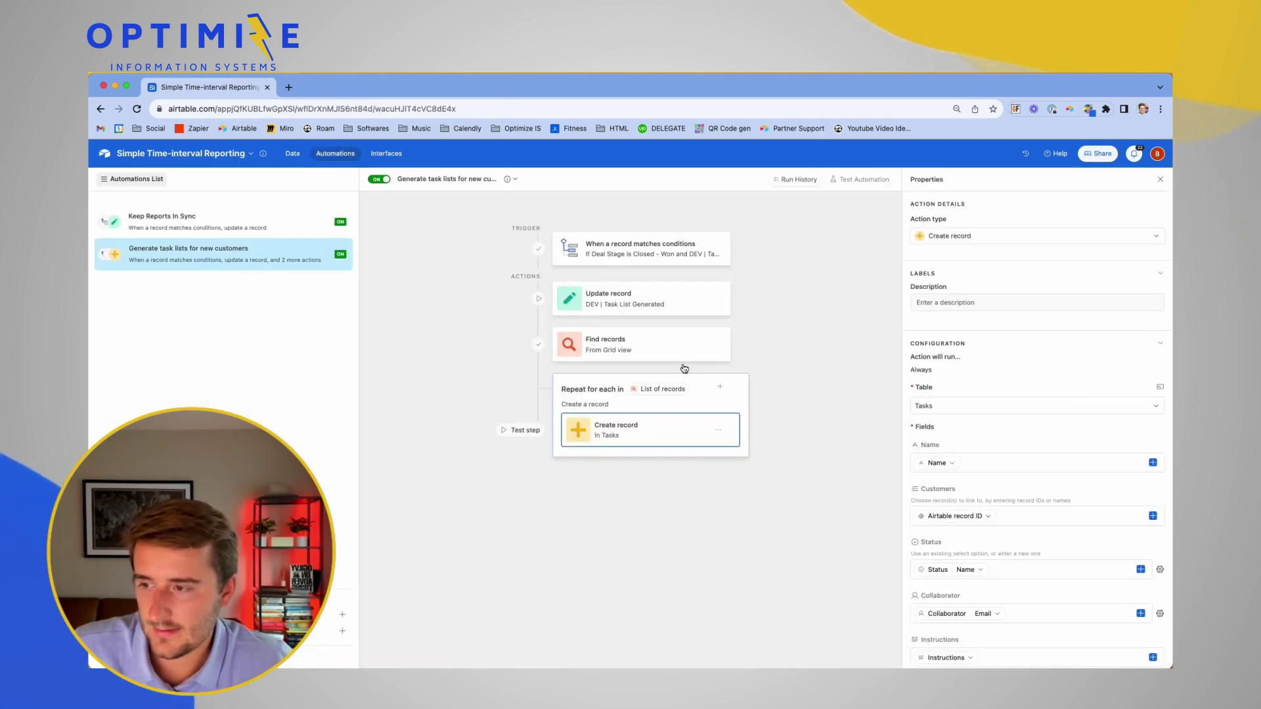
Map the current template's Due Date dynamically into the Create record step's Due Date, then update
scroll(969, 548, "down", 5)
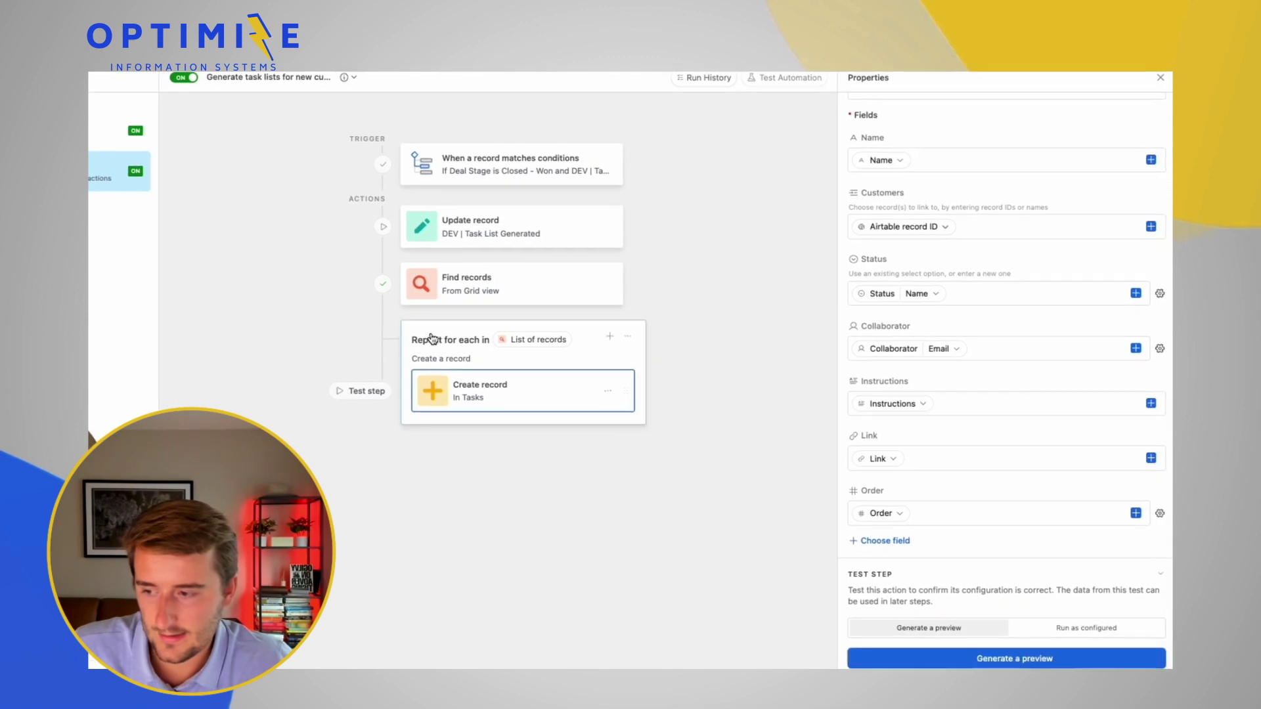
left_click(871, 541)
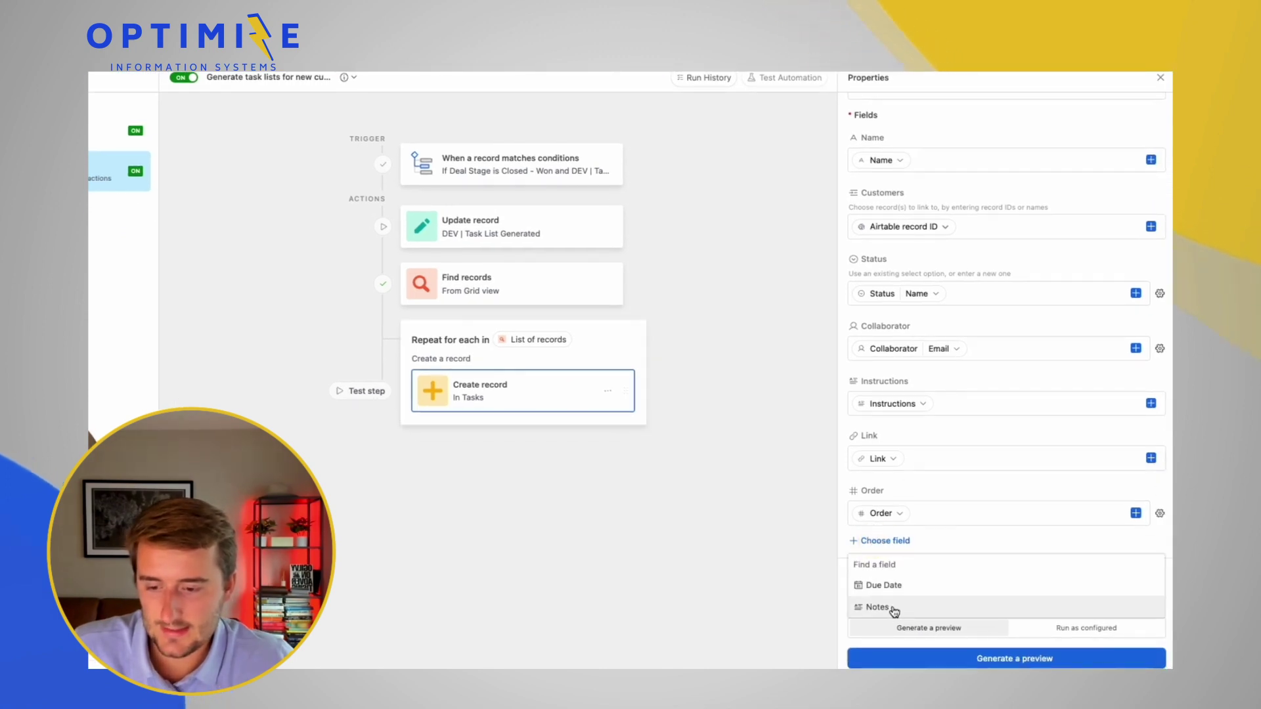
left_click(874, 584)
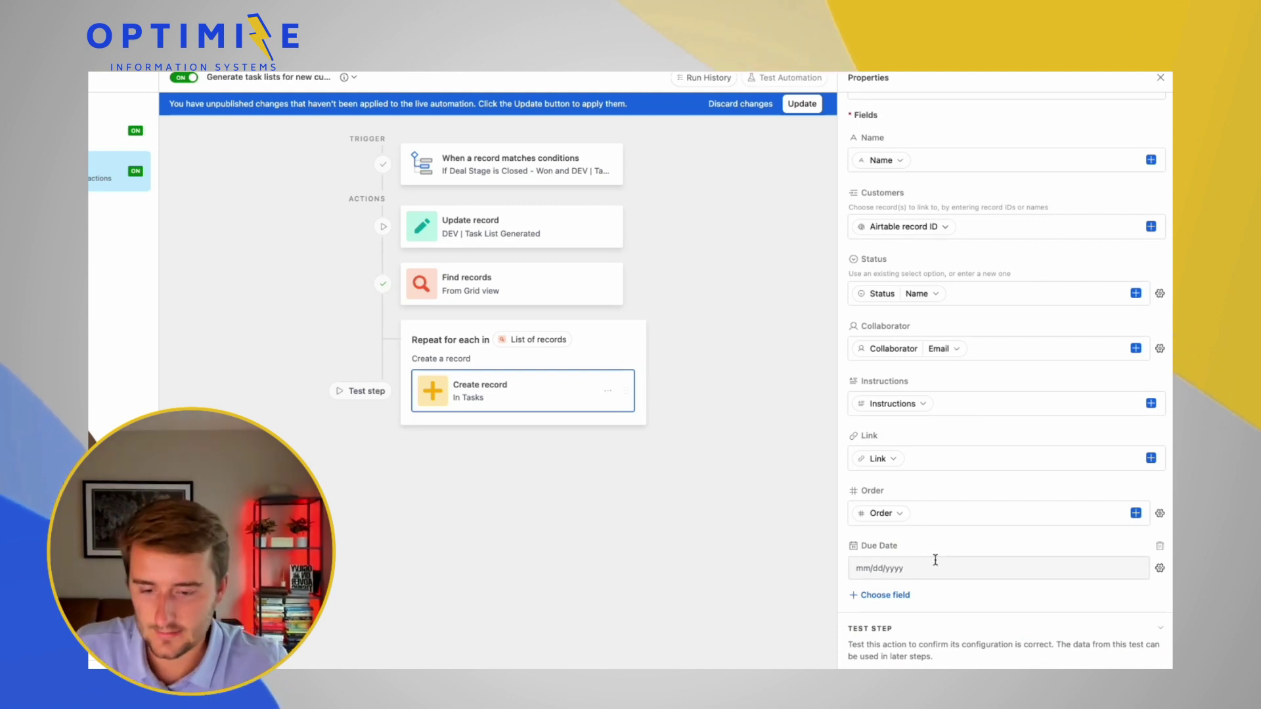
left_click(1160, 568)
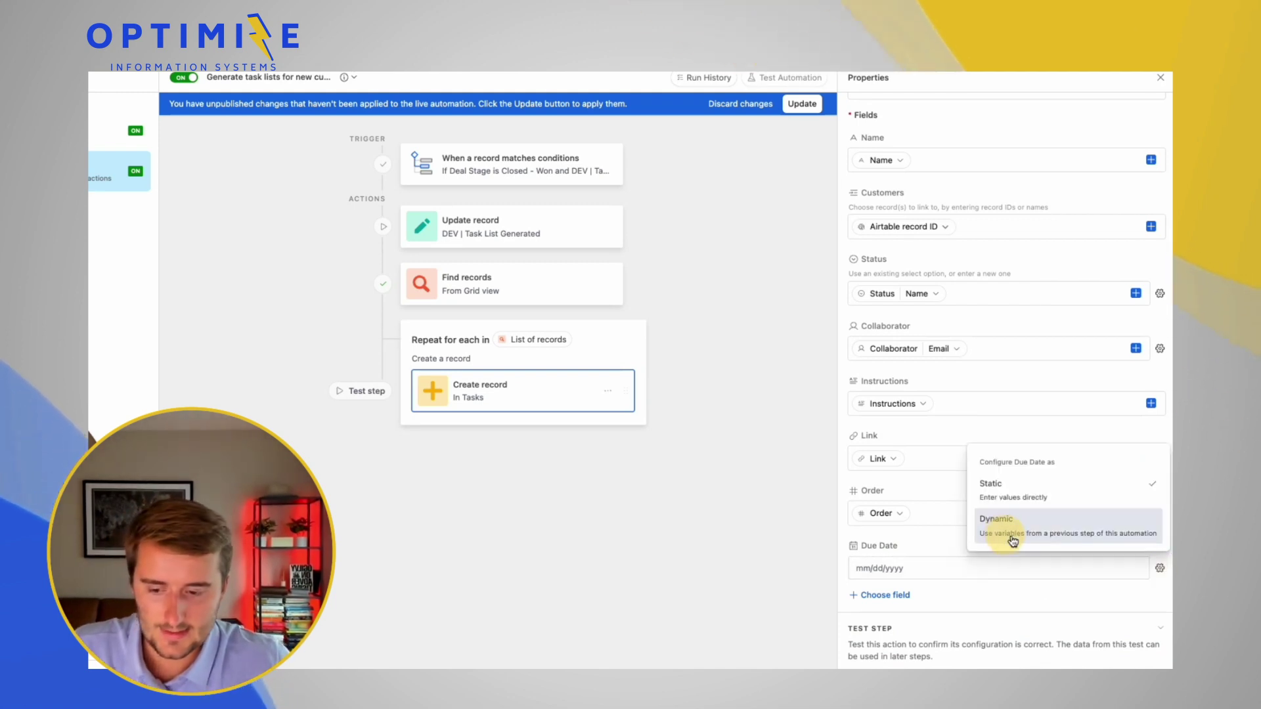
left_click(1016, 536)
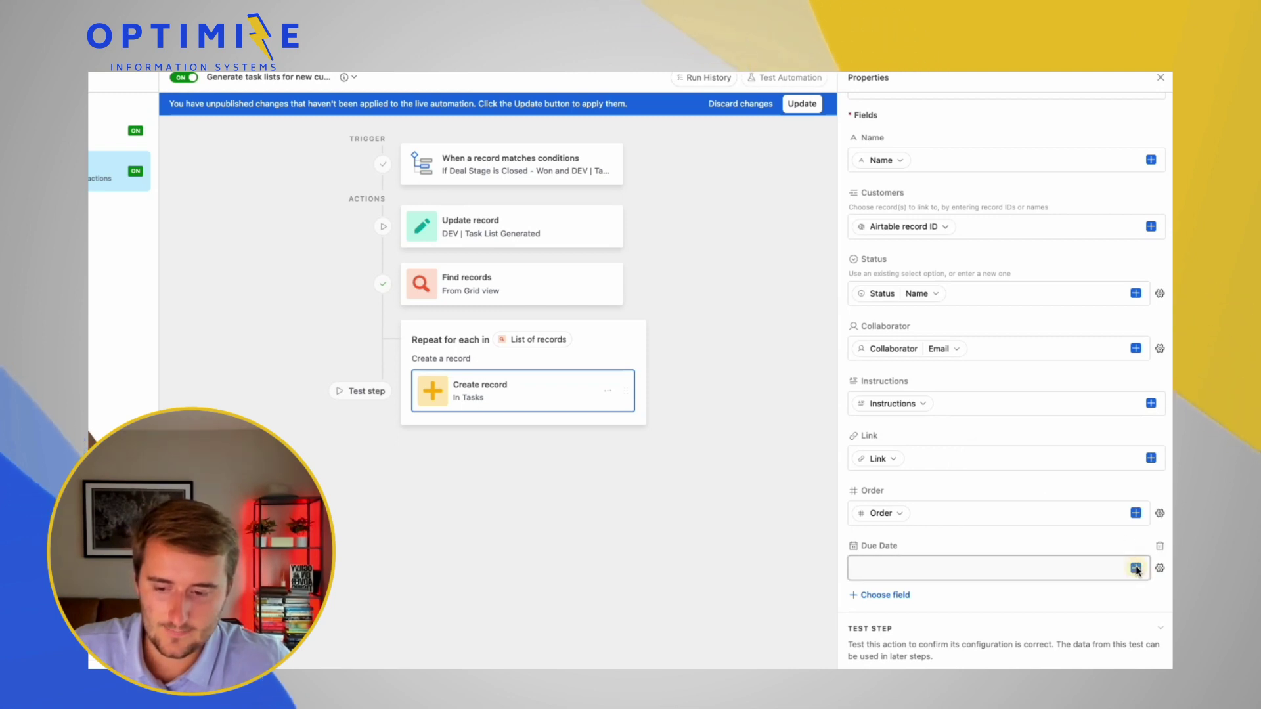
left_click(1135, 568)
scroll(1014, 535, "down", 2)
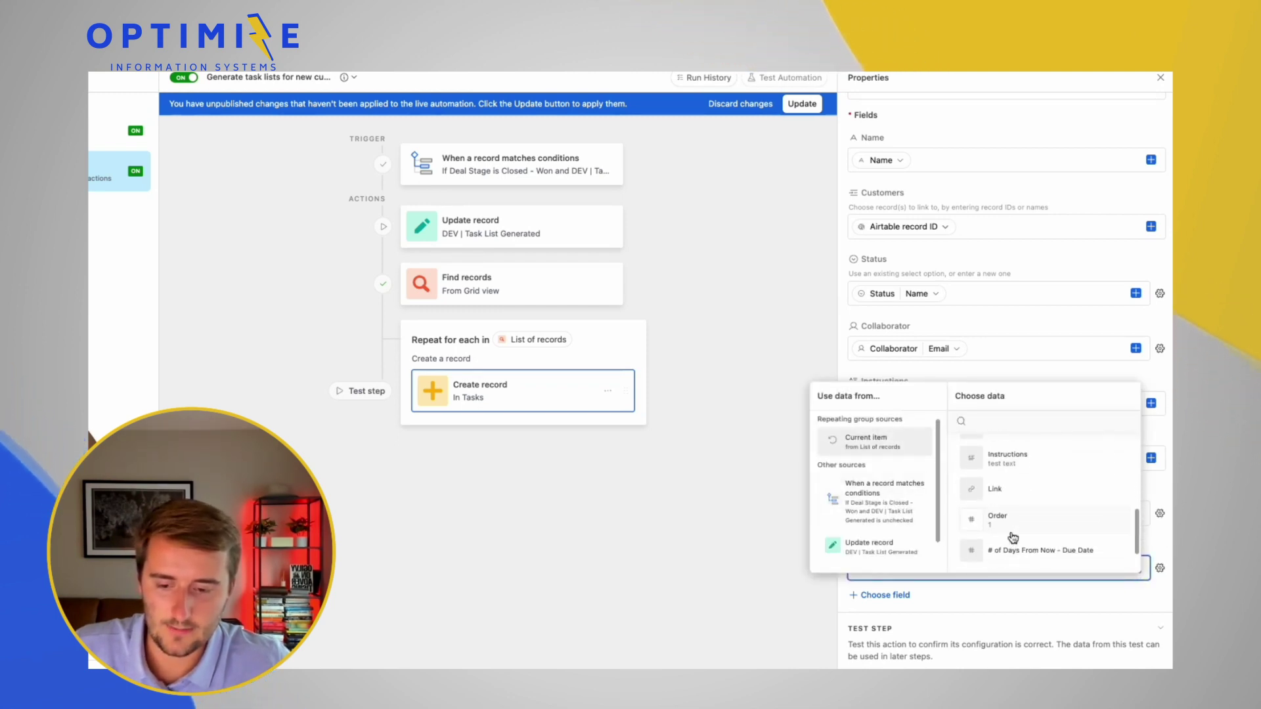
scroll(1013, 537, "down", 1)
left_click(1032, 549)
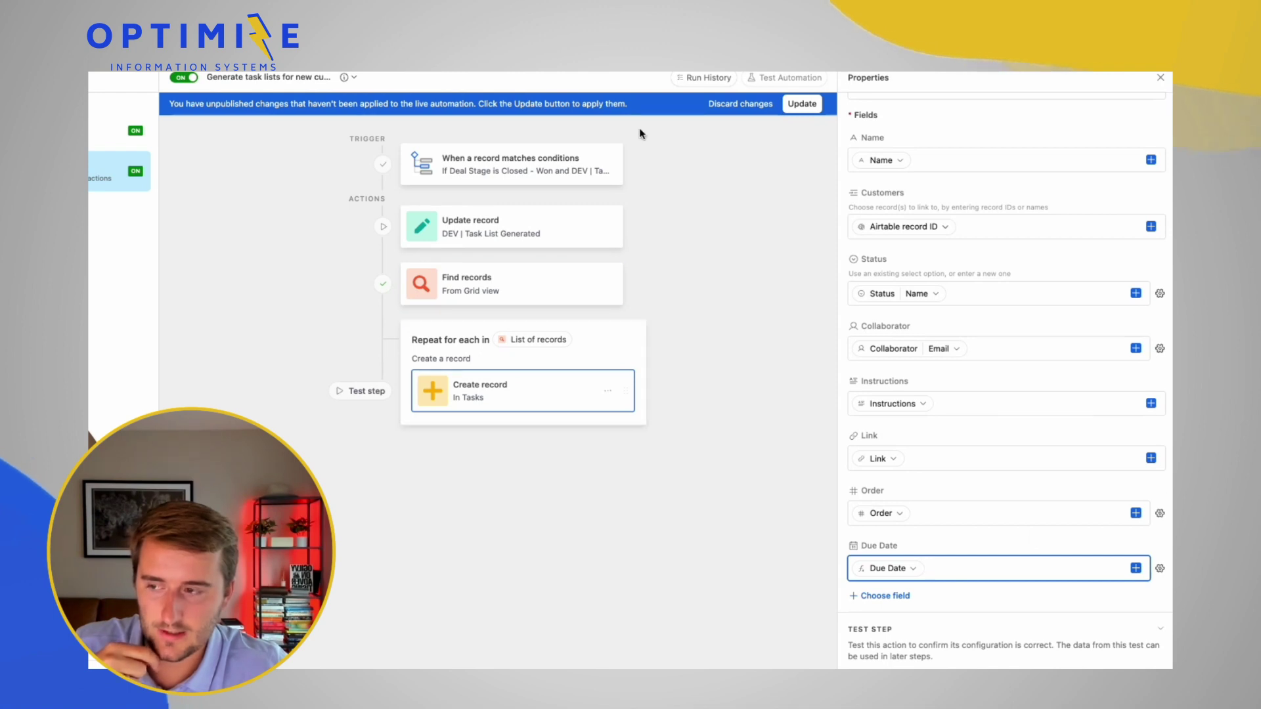
left_click(797, 105)
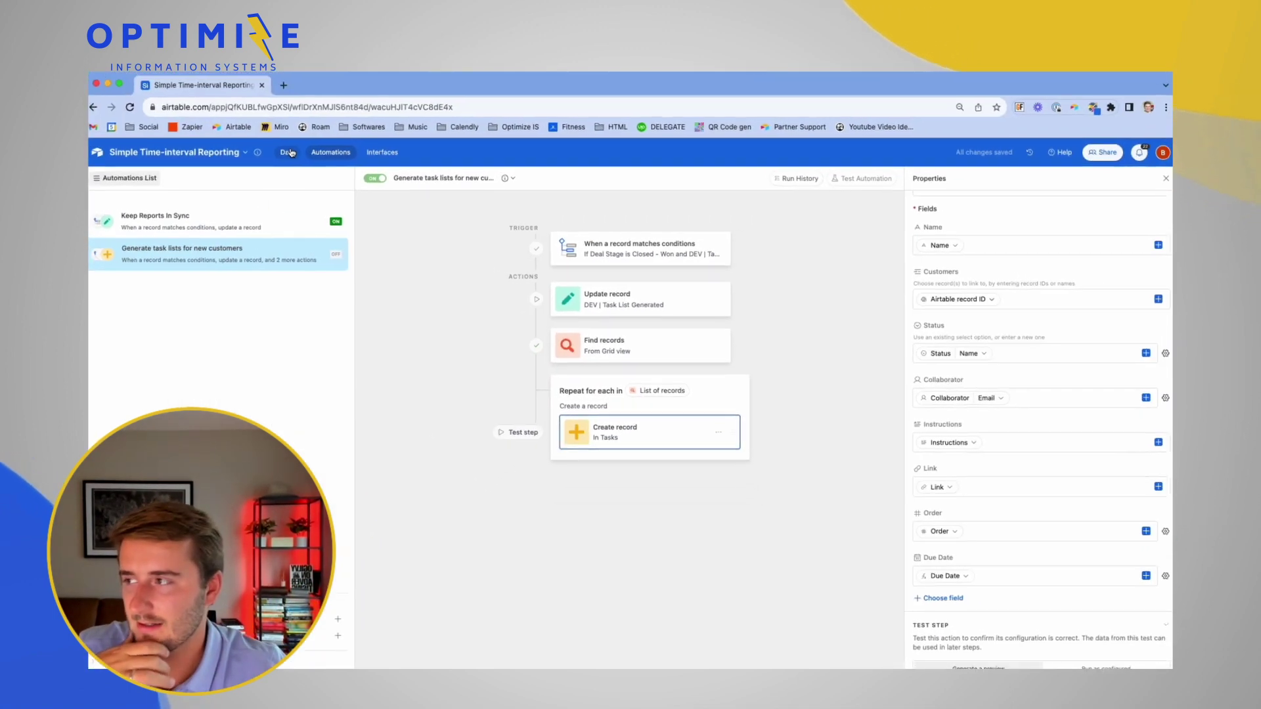
Add a customer named 'New Customer' with deal stage Closed - Won and view its four new tasks
left_click(293, 153)
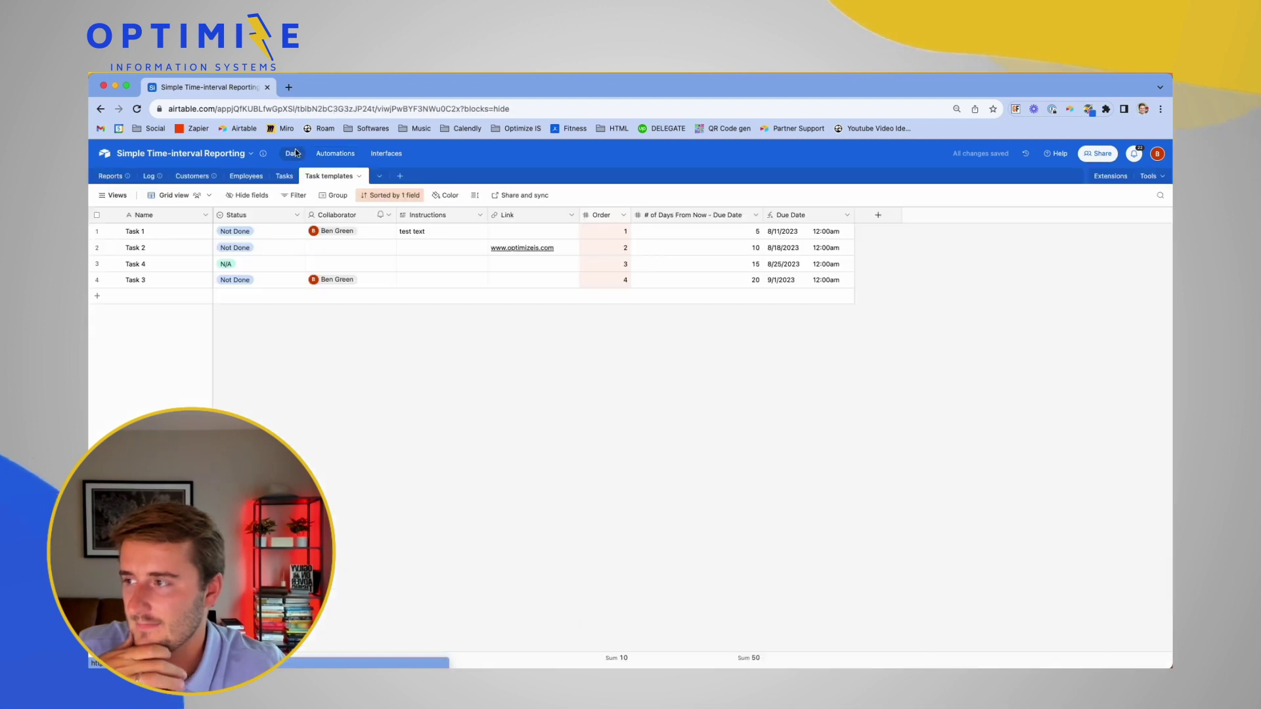
left_click(190, 176)
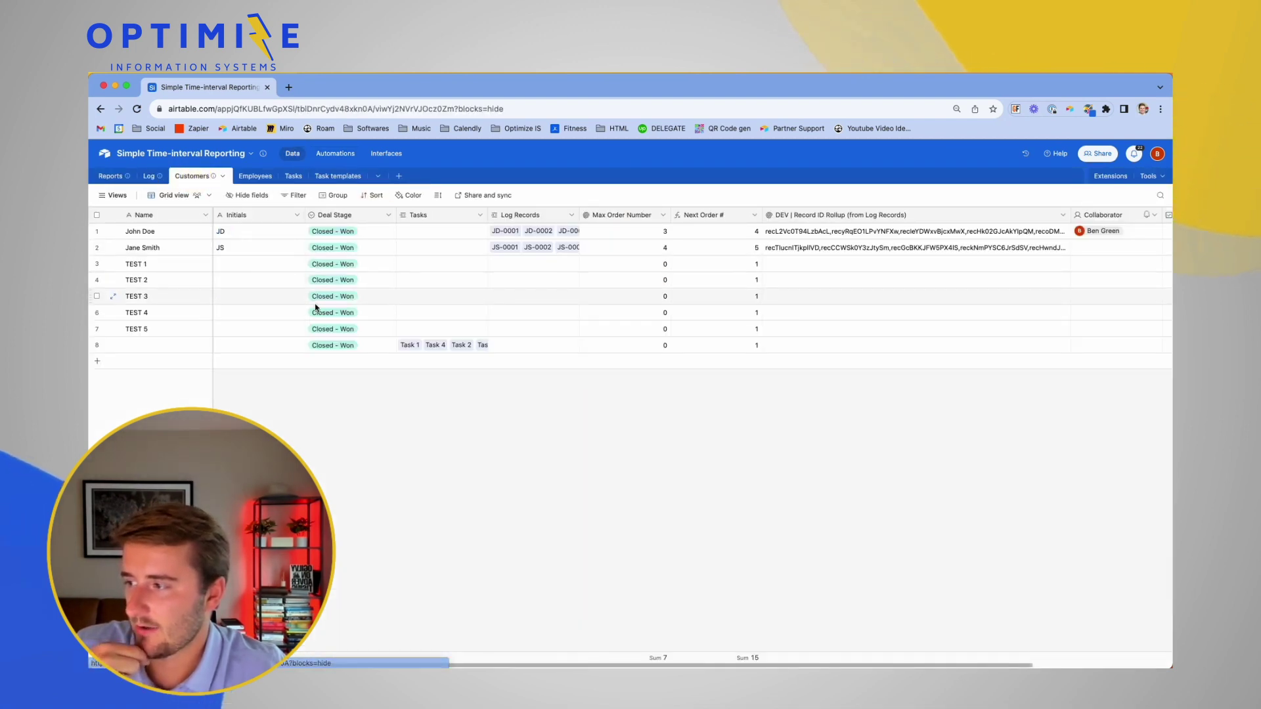
left_click(137, 361)
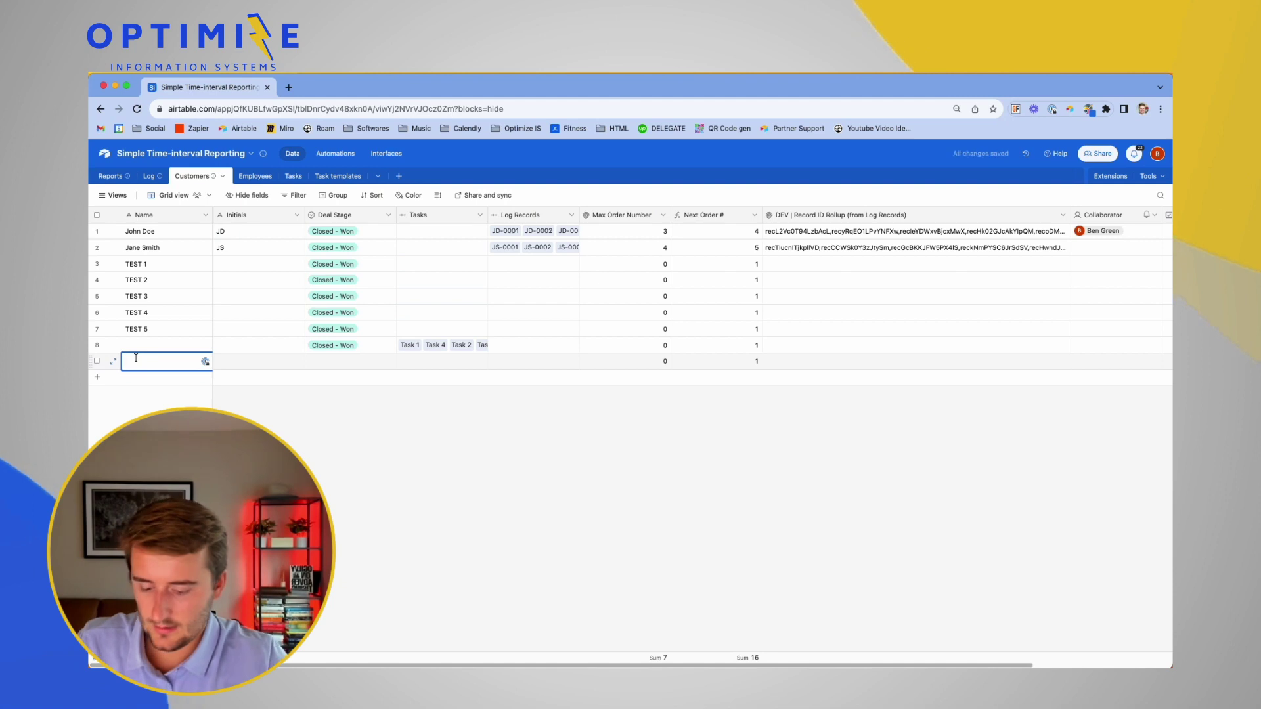
type("New Customer")
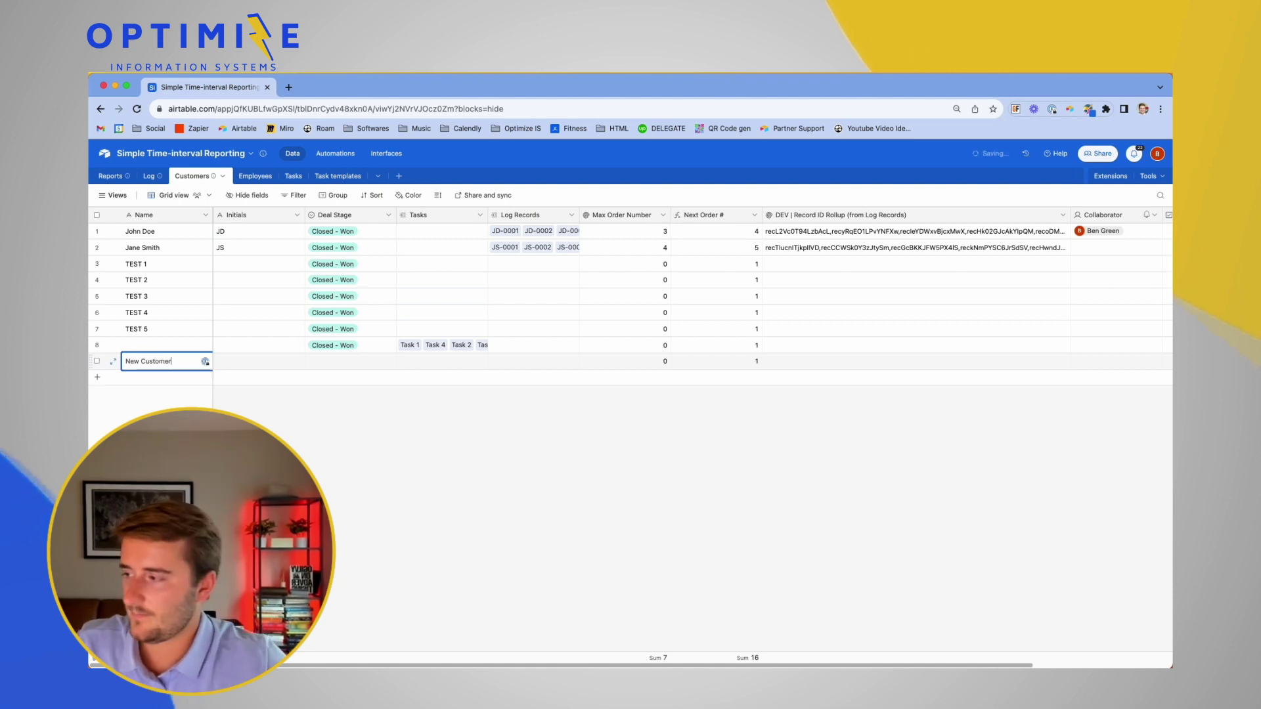
left_click(328, 347)
left_click_drag(398, 354, 396, 361)
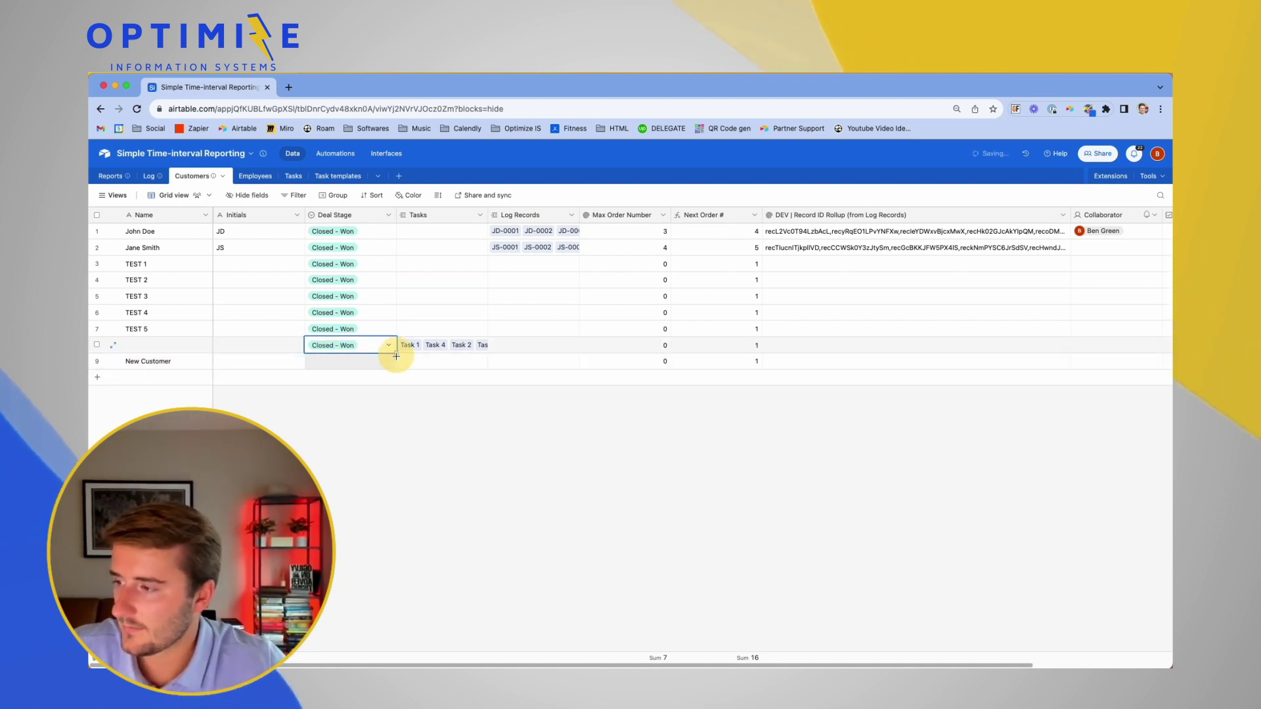
left_click(289, 176)
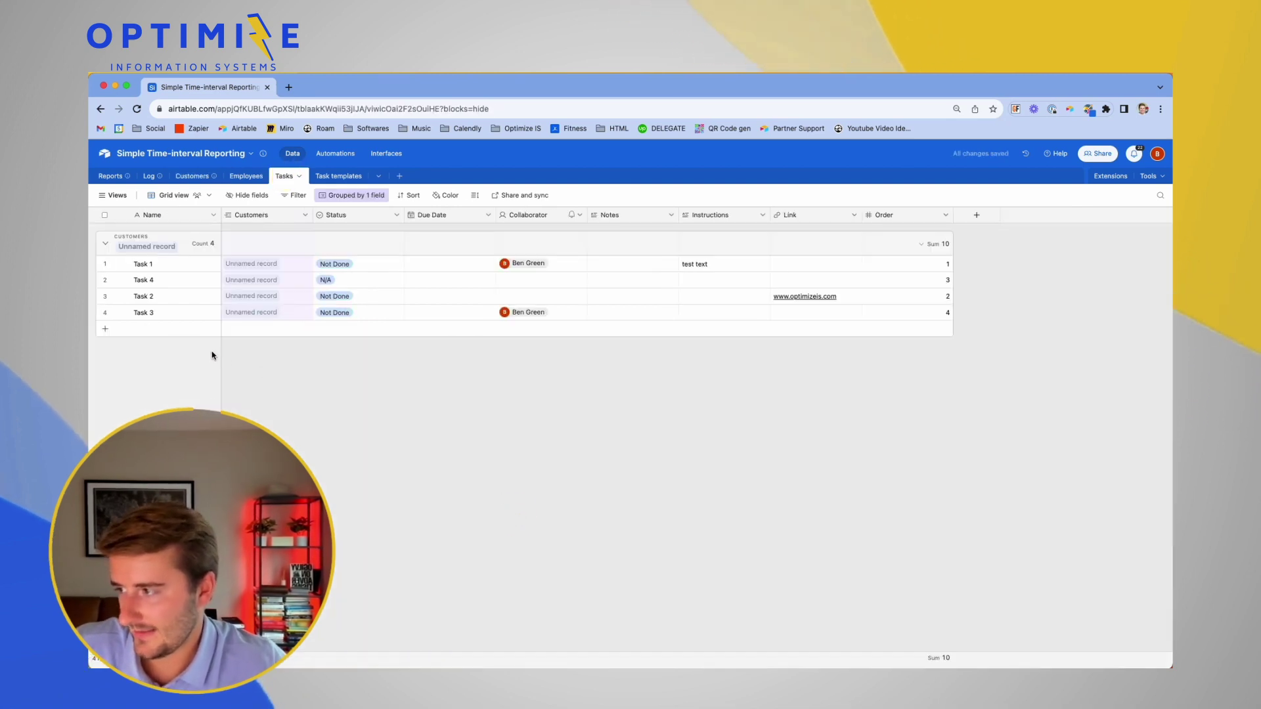
left_click_drag(197, 448, 952, 483)
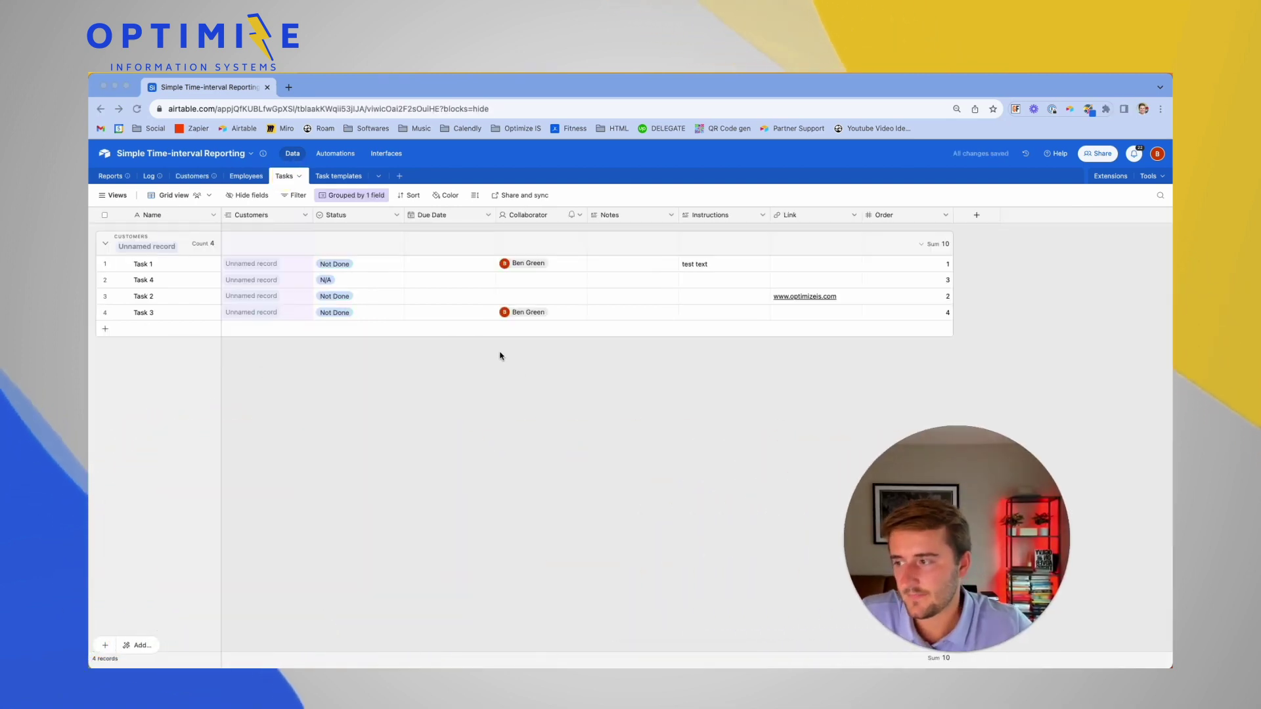